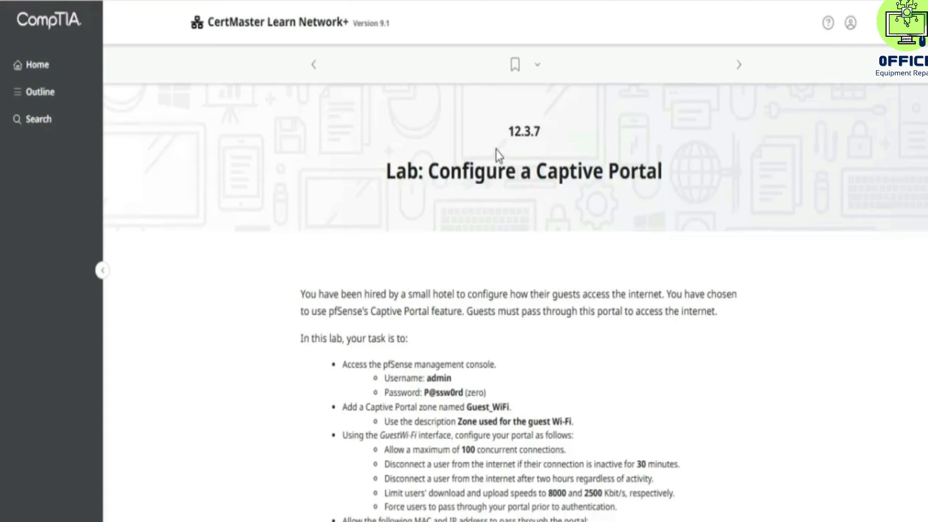
- Read the 12.3.7 Configure a Captive Portal lab introduction, highlighting its number and title
drag(507, 132, 543, 136)
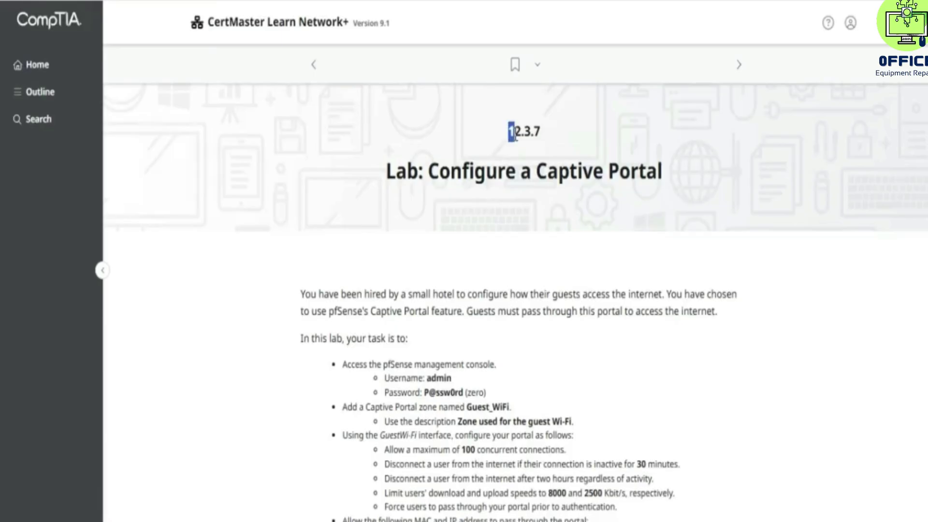
click(546, 137)
drag(440, 175, 667, 176)
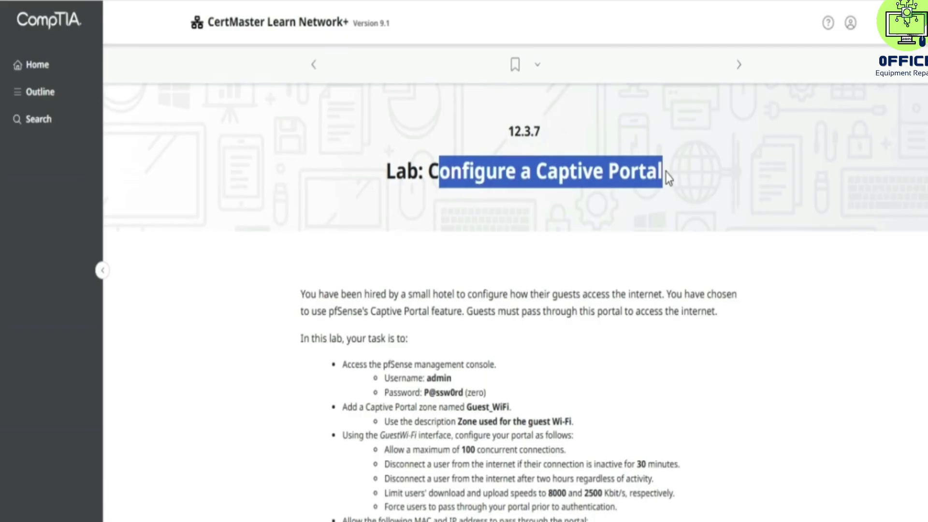
click(605, 183)
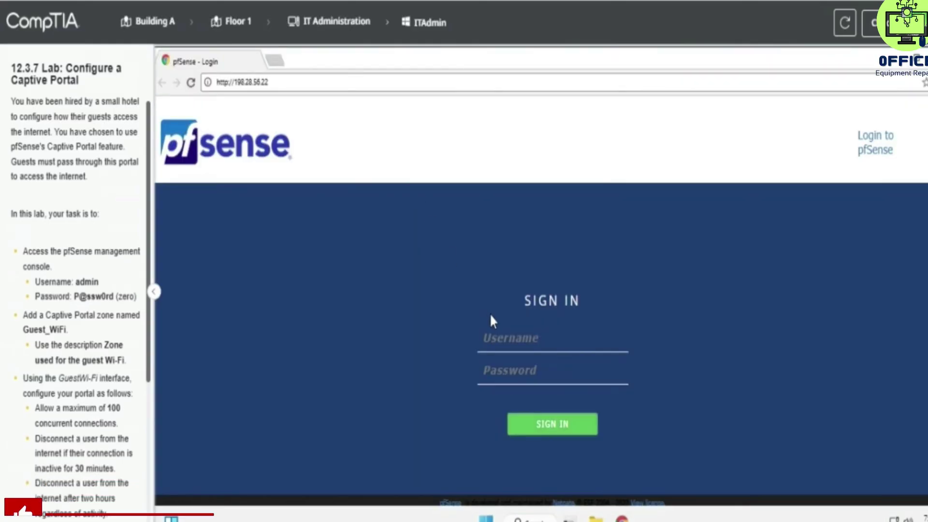
text(admin)
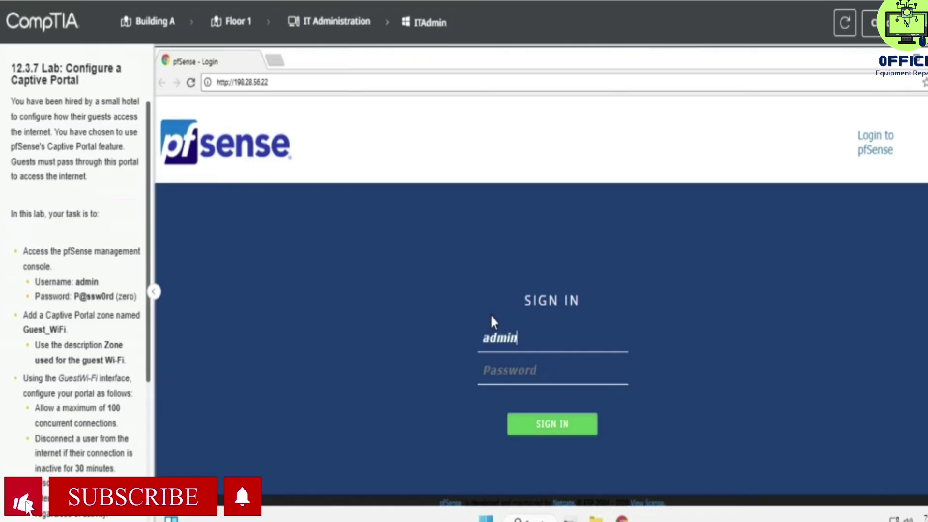
click(530, 375)
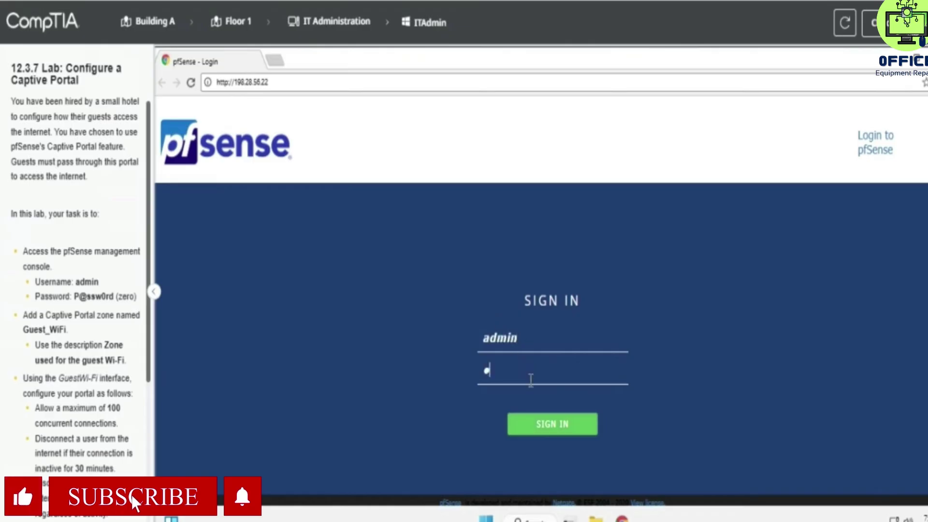
key(Return)
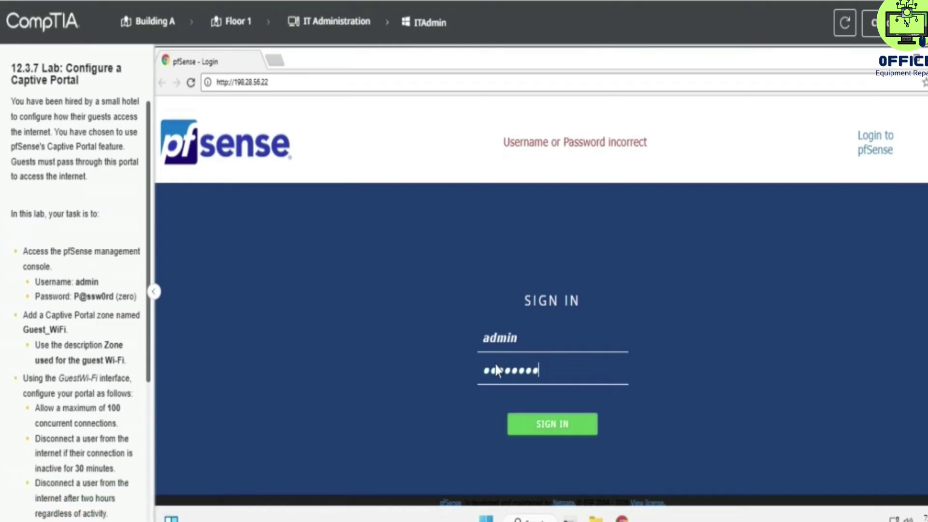
key(BackSpace)
key(BackSpace)
key(BackSpace)
key(Return)
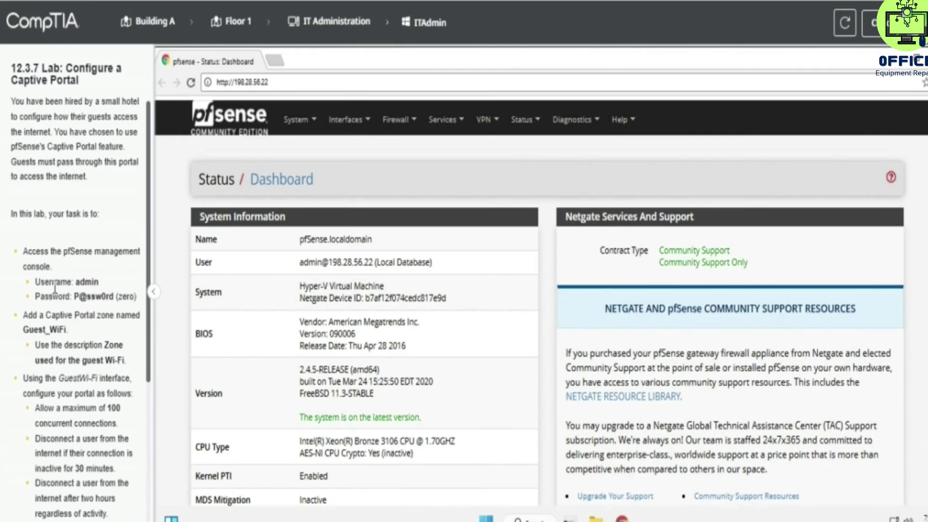
- Review the task text and go through the Services menu to Captive Portal
mouse_move(45, 281)
mouse_down()
mouse_move(106, 312)
mouse_move(131, 298)
mouse_up()
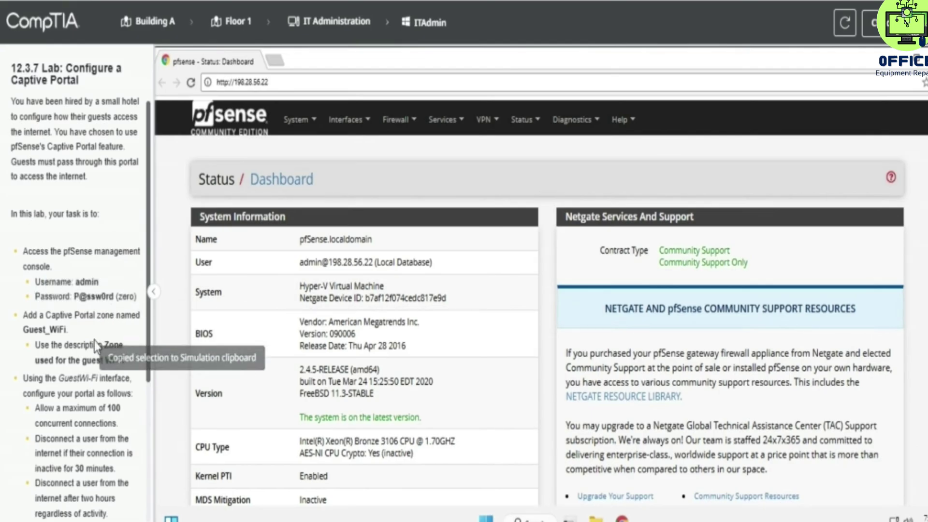
scroll(73, 290, down, 2)
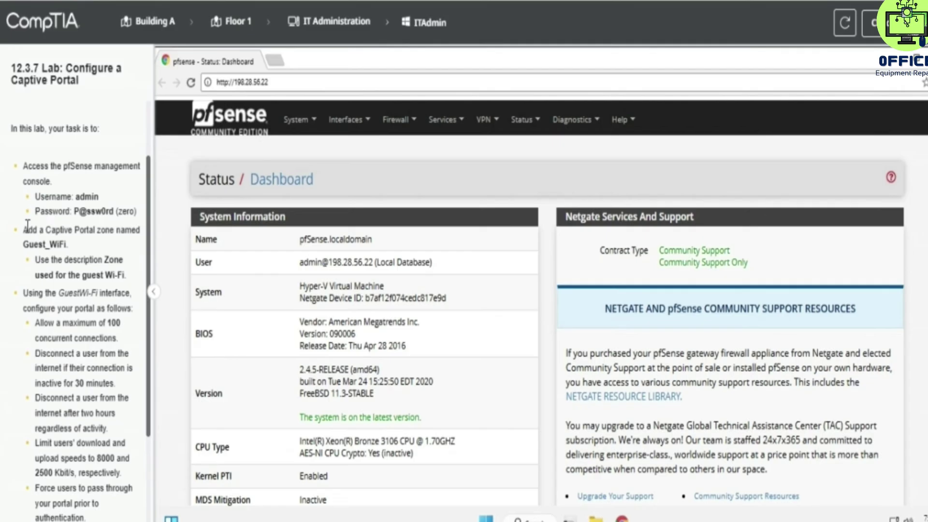
drag(24, 230, 129, 230)
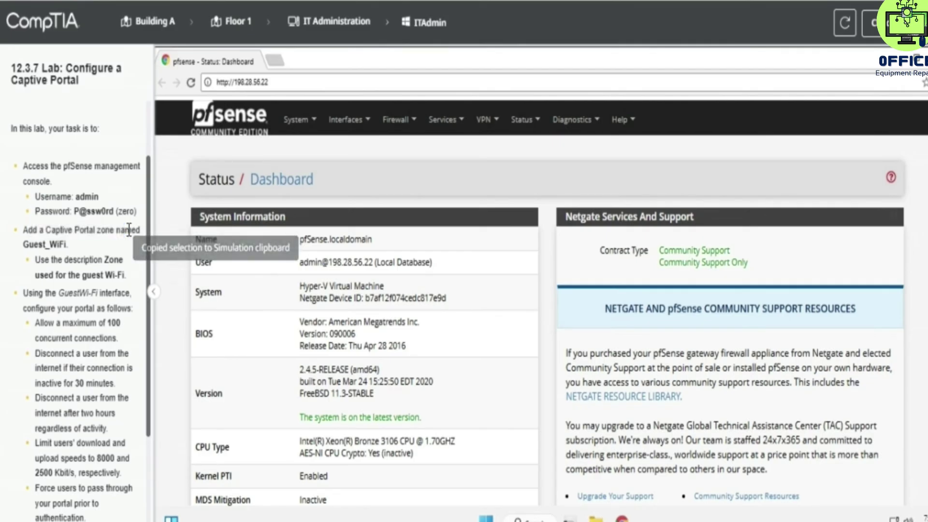
click(436, 123)
click(484, 120)
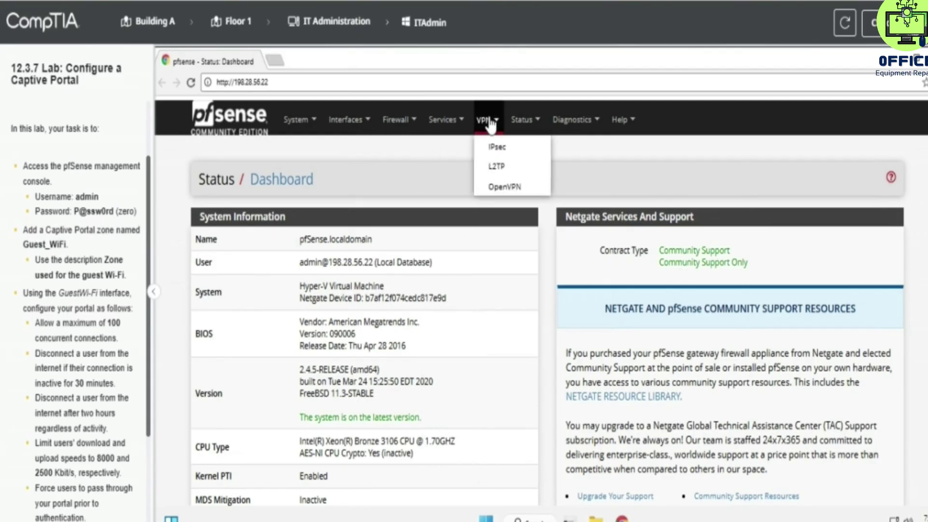
click(457, 122)
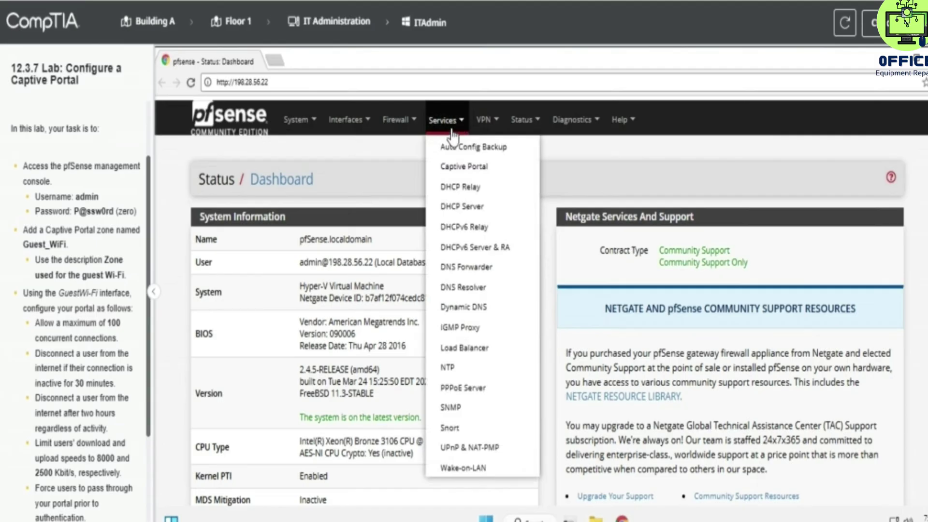
click(465, 168)
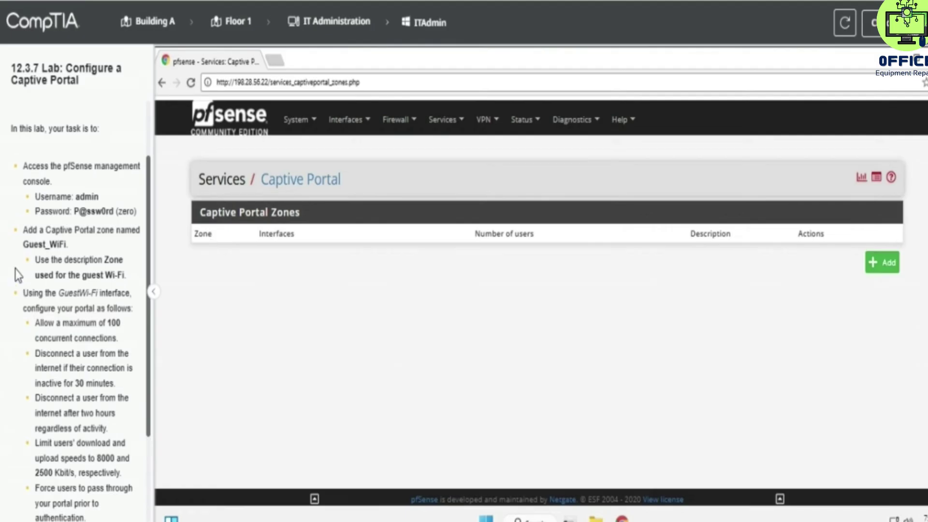
drag(23, 229, 74, 230)
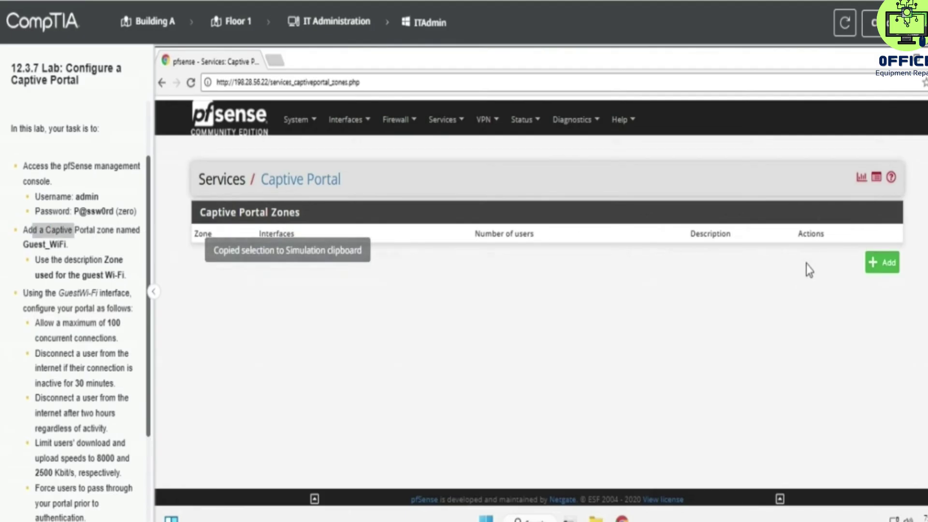
- Add zone Guest_WiFi with description 'Zone used for the guest Wi-Fi' and Save & Continue
click(881, 262)
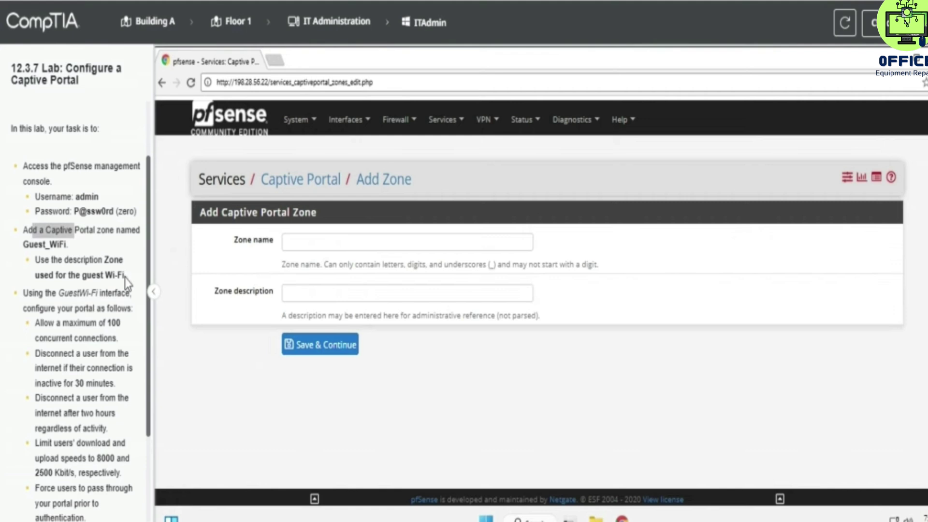
click(320, 245)
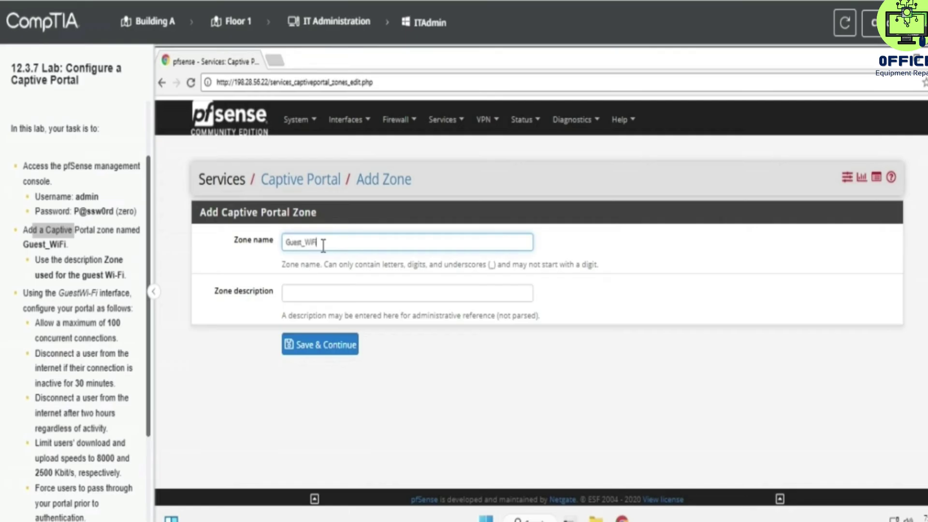
click(313, 279)
double_click(81, 260)
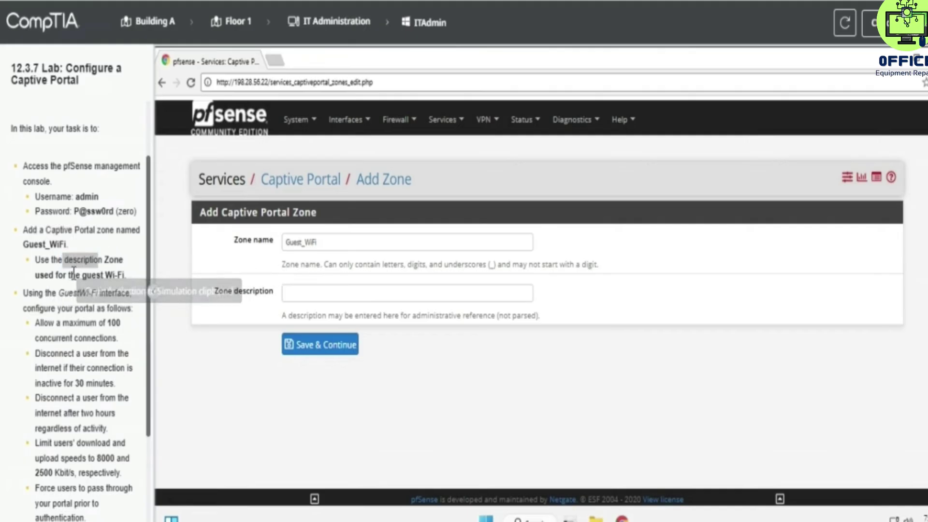
click(383, 292)
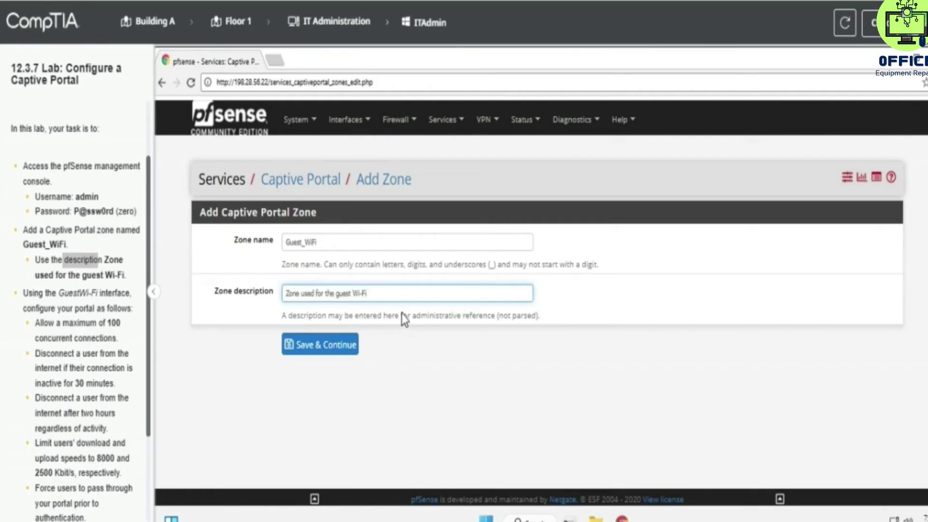
click(345, 343)
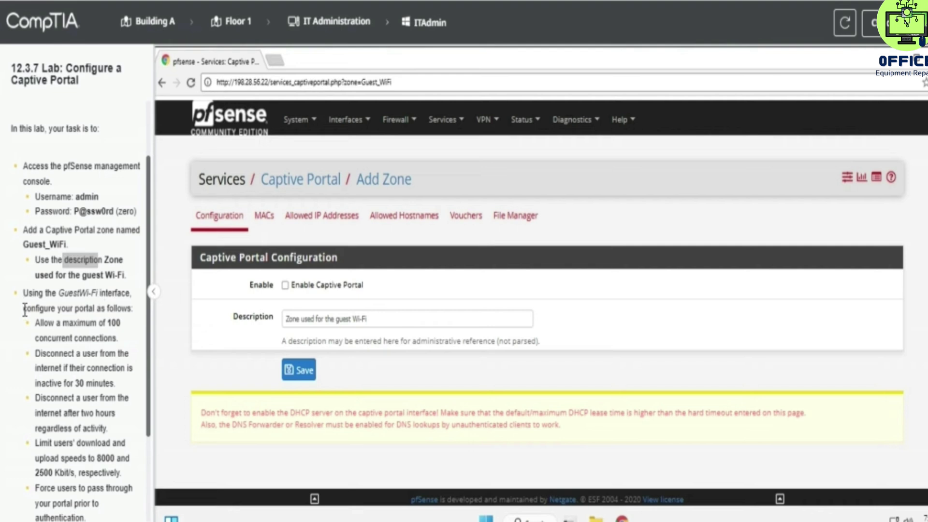
- Enable the captive portal for this zone on the GuestWi-Fi interface
drag(23, 308, 142, 313)
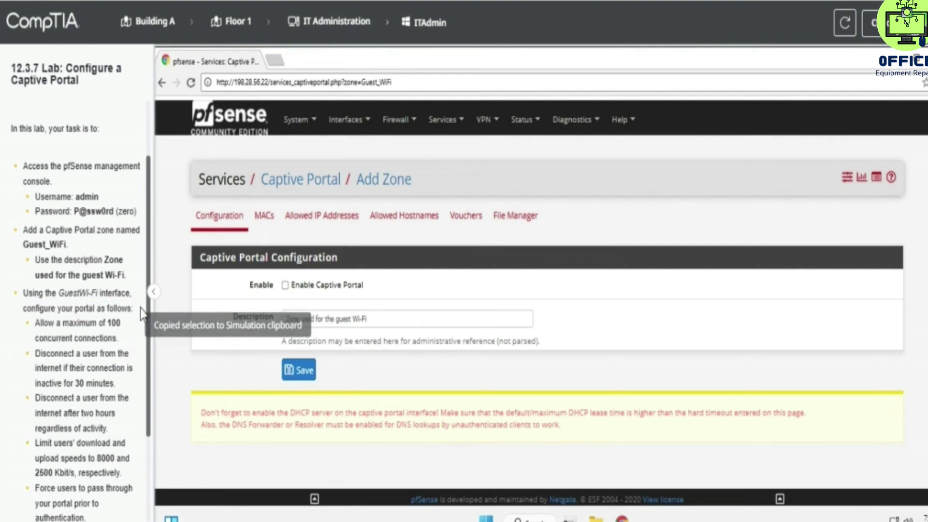
click(306, 288)
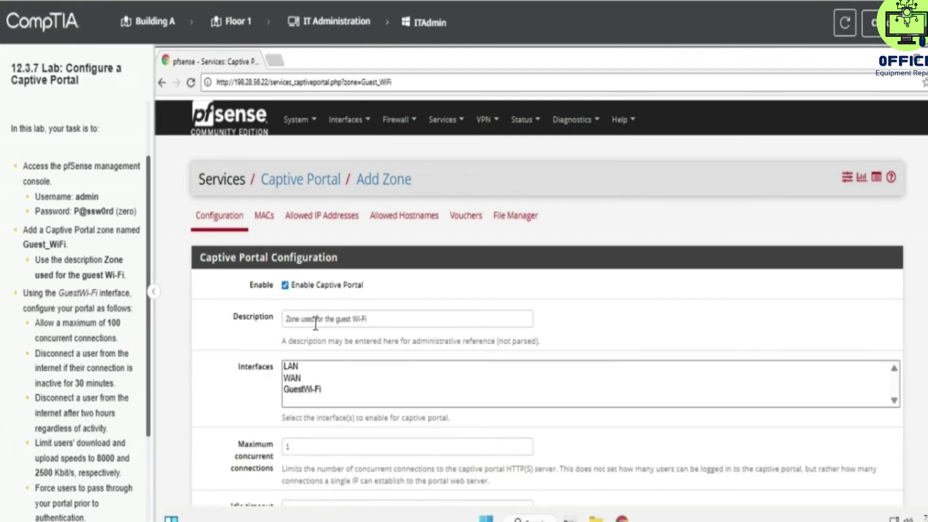
scroll(316, 326, down, 1)
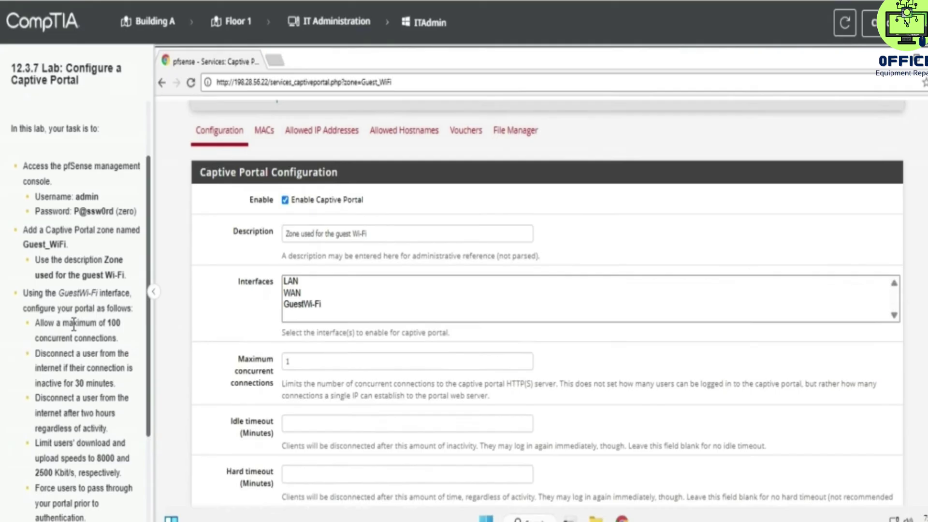
click(291, 307)
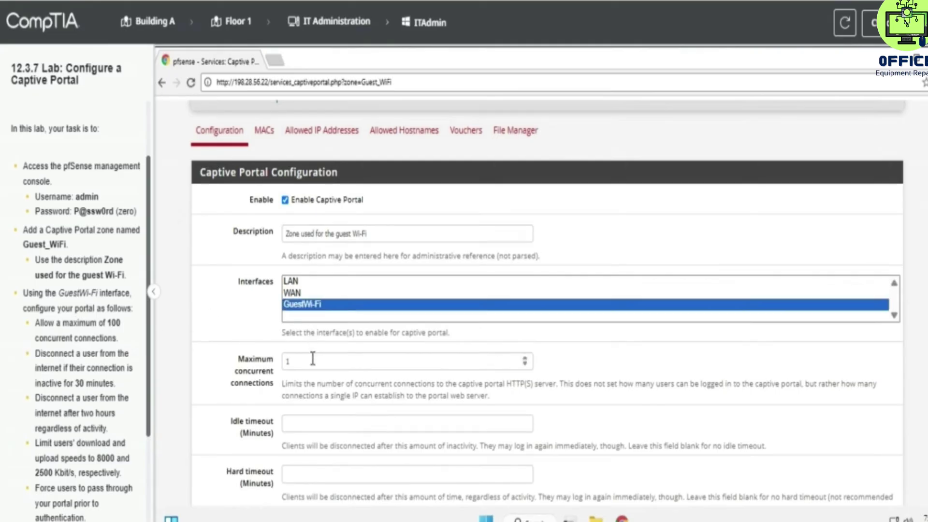
- Set the maximum concurrent connections to 100
double_click(113, 323)
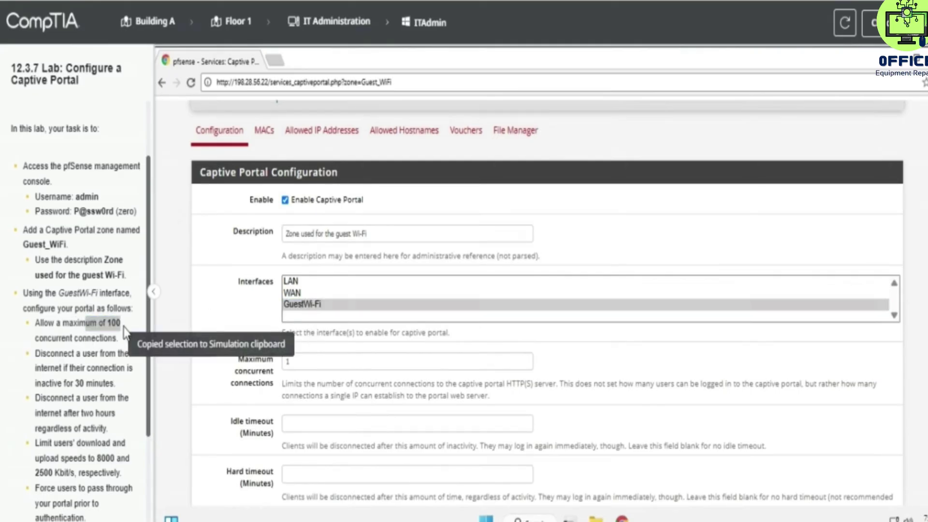
drag(40, 340, 116, 338)
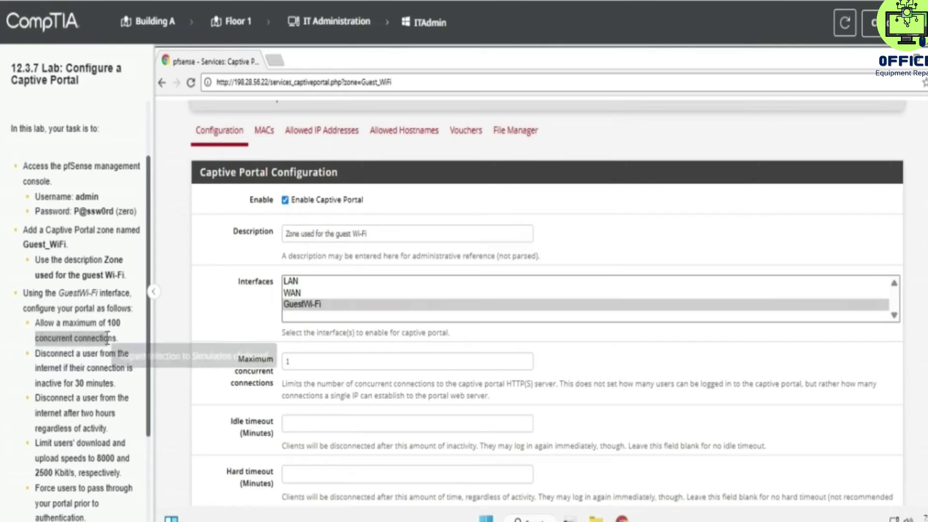
click(316, 361)
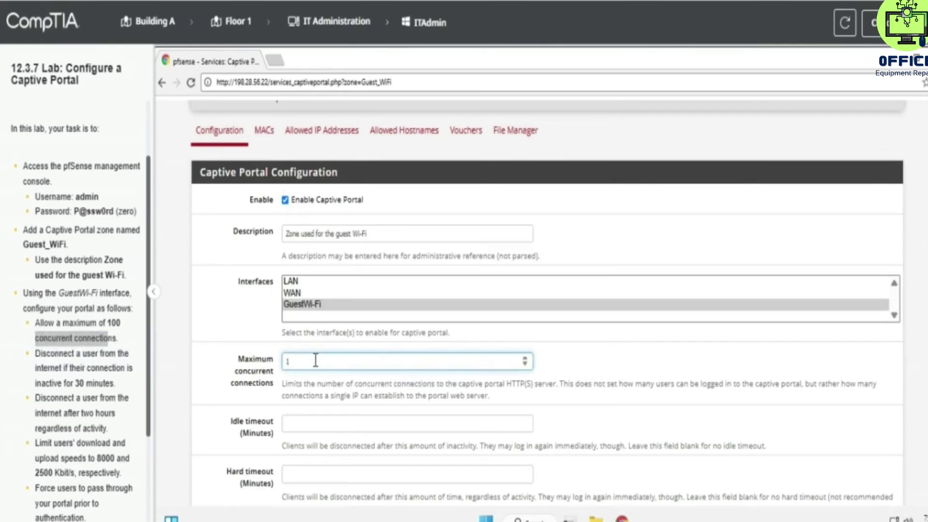
click(231, 356)
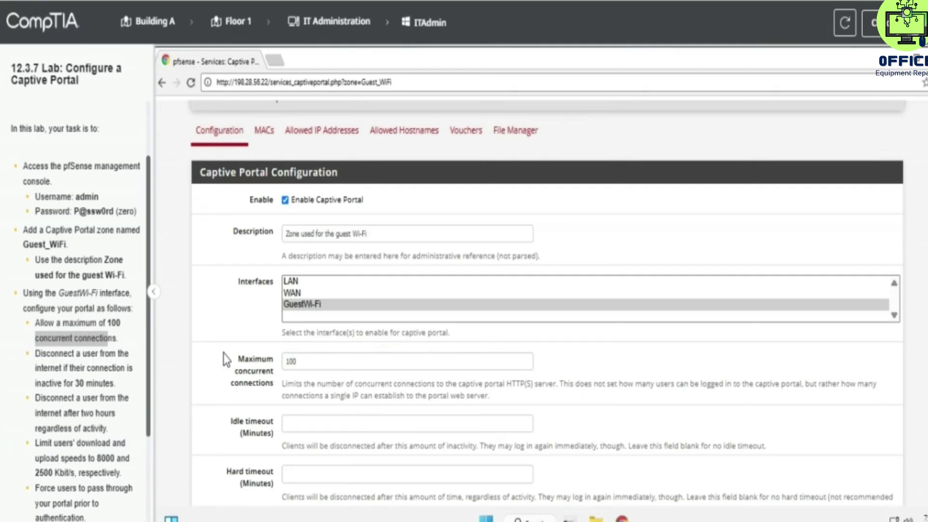
scroll(225, 354, down, 1)
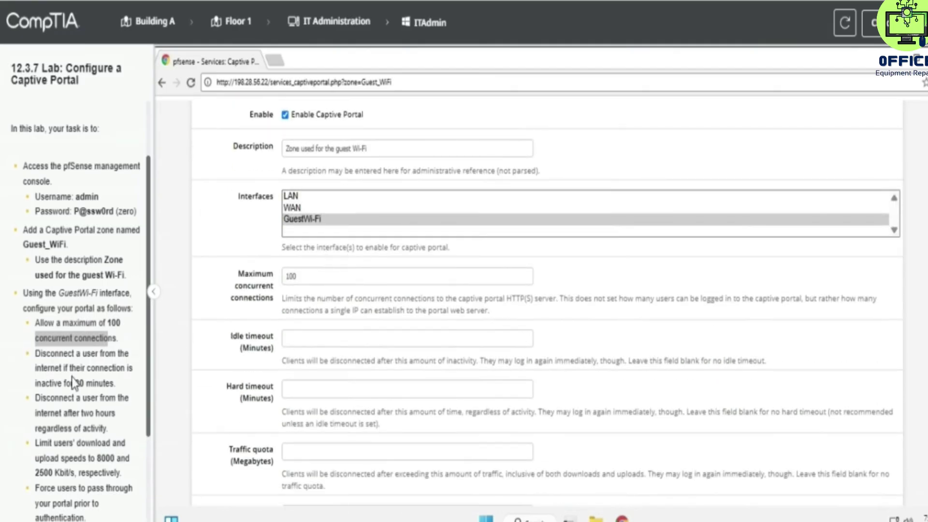
- Set the idle timeout to 30 minutes and the hard timeout to 120 minutes
drag(62, 383, 115, 383)
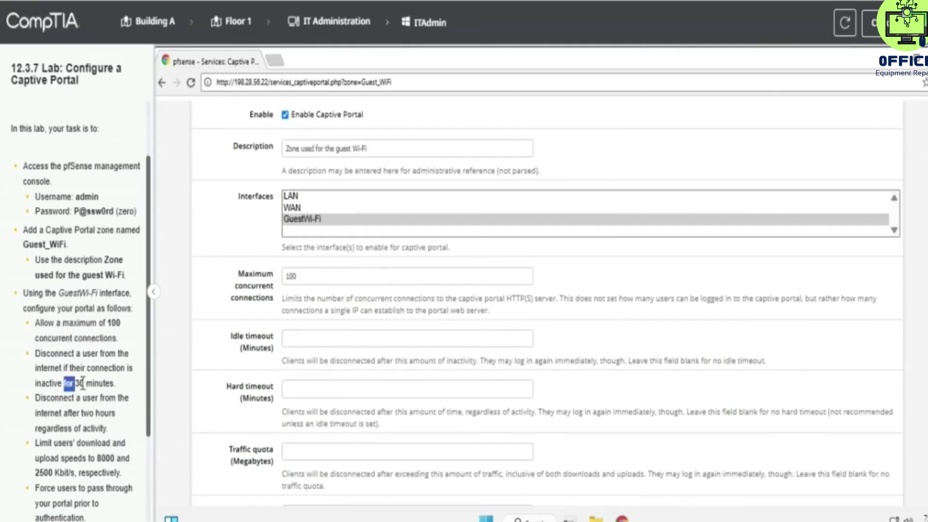
click(325, 338)
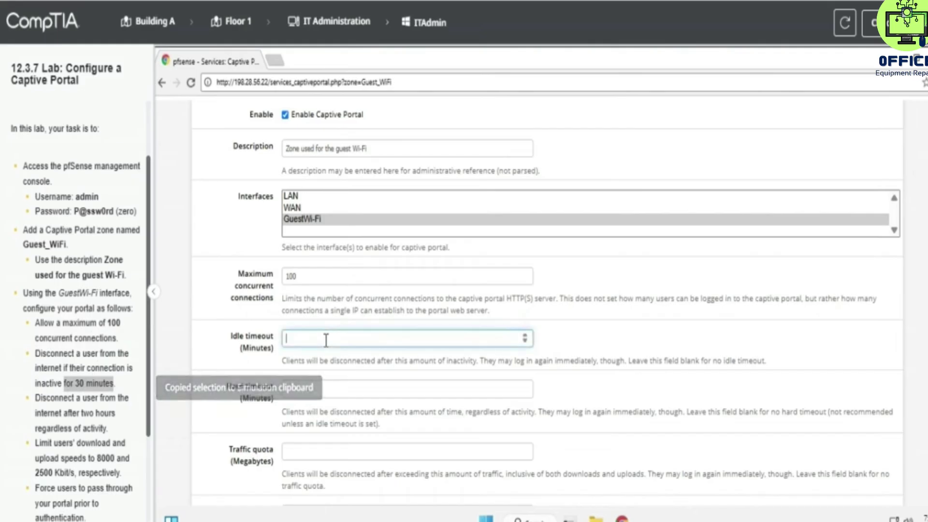
text(30)
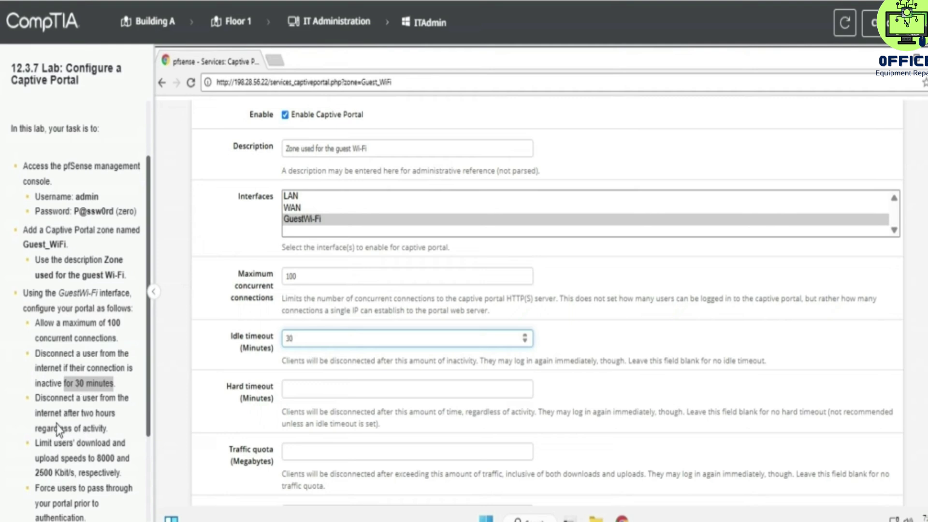
click(309, 394)
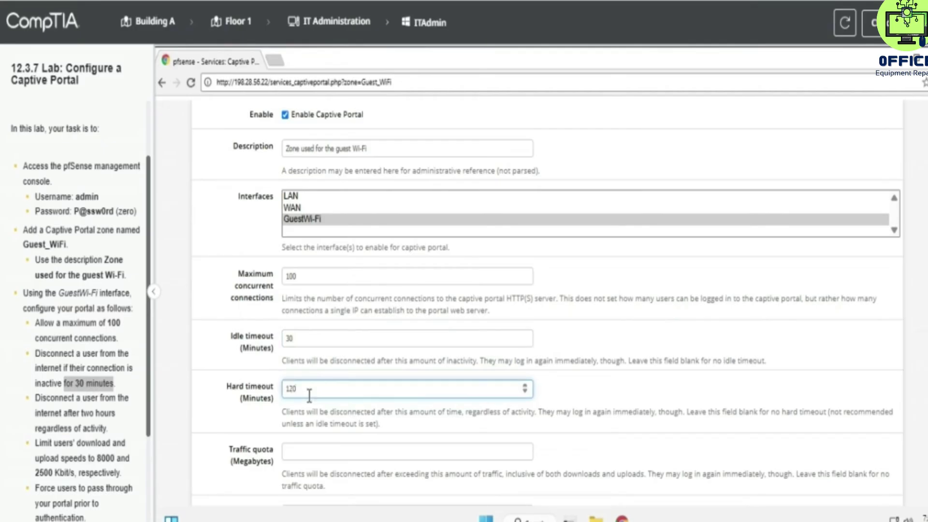
drag(64, 413, 116, 415)
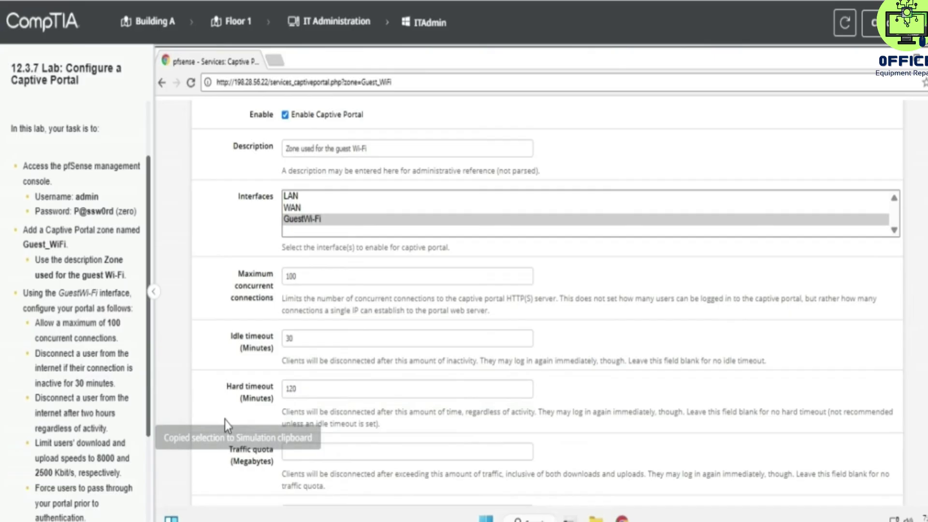
scroll(225, 424, down, 1)
scroll(226, 424, down, 1)
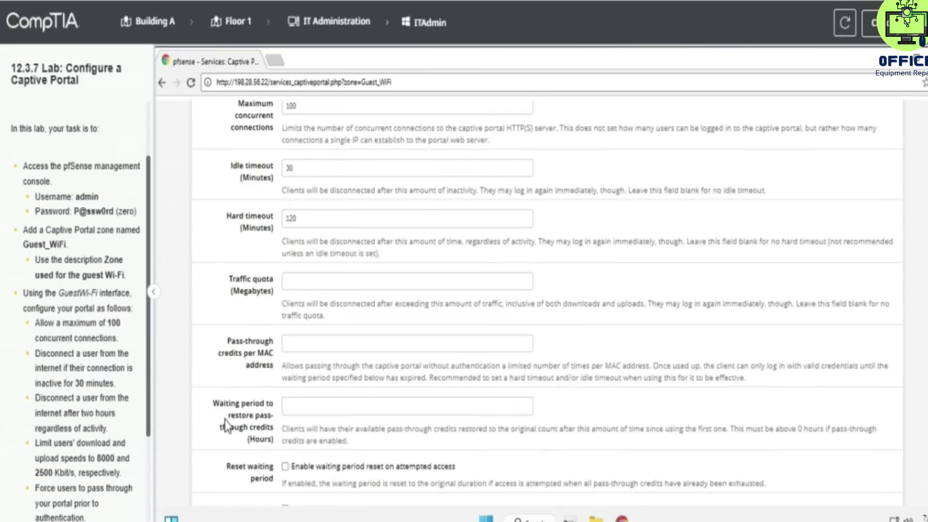
scroll(225, 424, down, 1)
scroll(225, 424, down, 1)
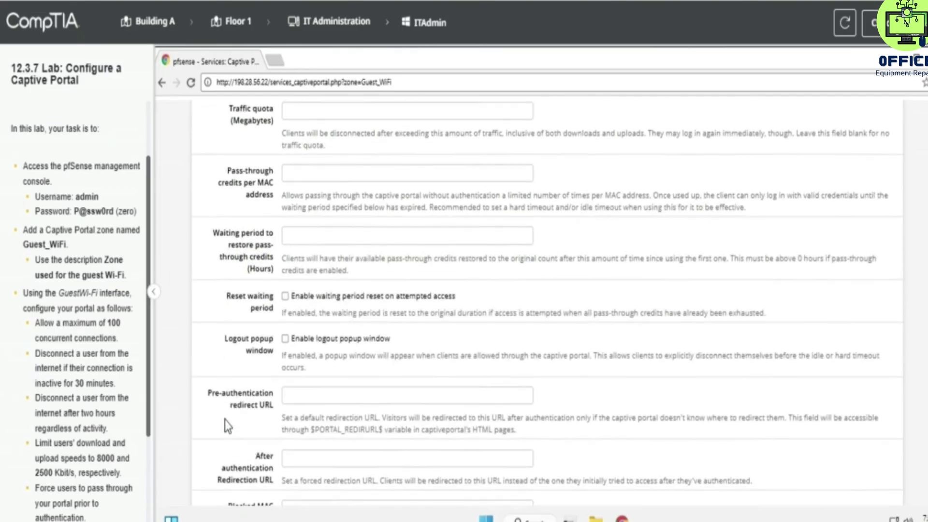
scroll(225, 426, down, 1)
scroll(224, 425, down, 1)
scroll(226, 426, down, 1)
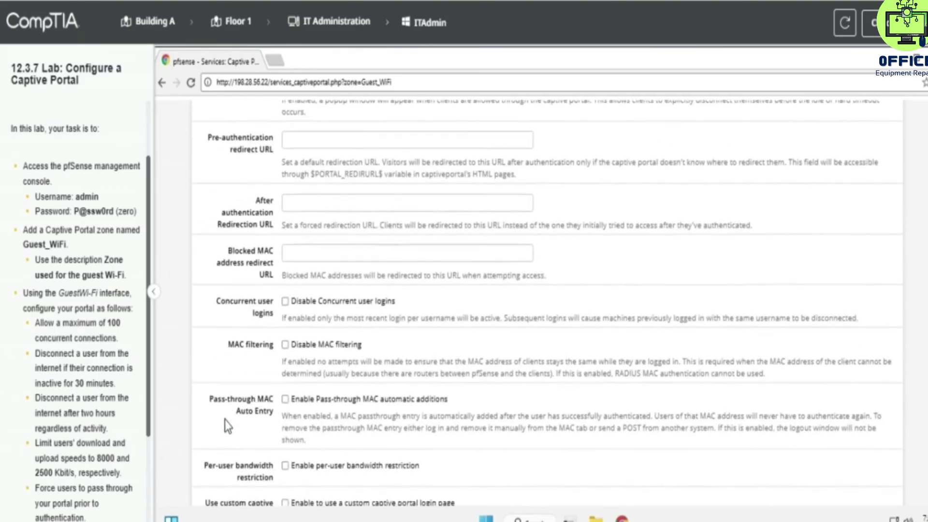
scroll(194, 428, down, 1)
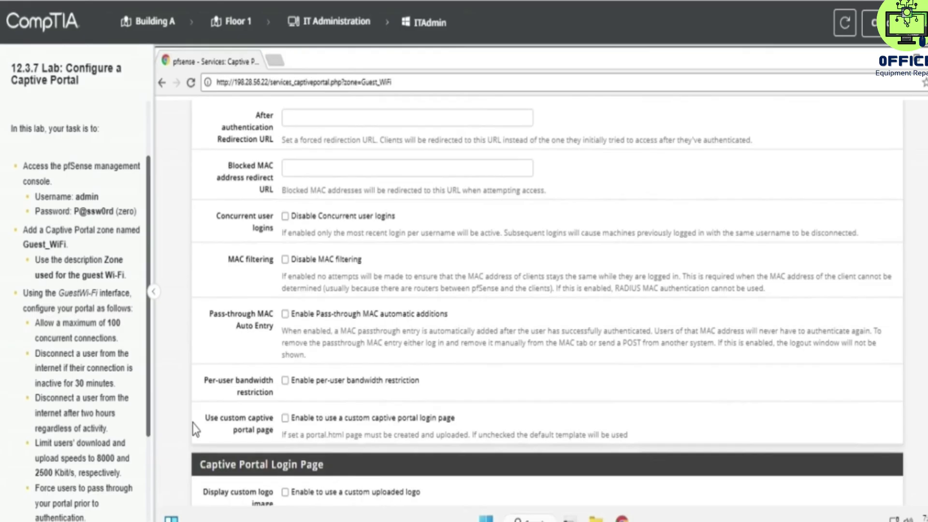
scroll(194, 427, down, 1)
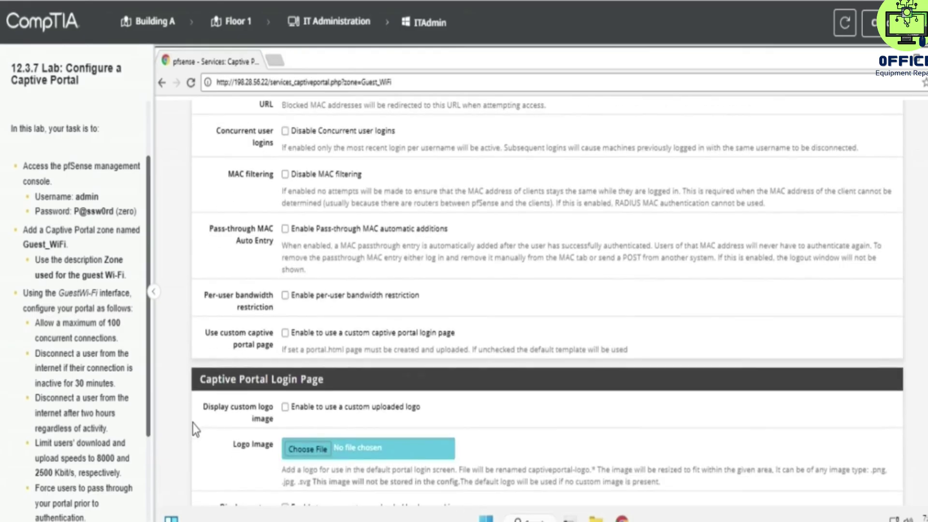
scroll(192, 427, down, 1)
scroll(110, 433, down, 1)
scroll(110, 434, down, 1)
scroll(110, 433, down, 1)
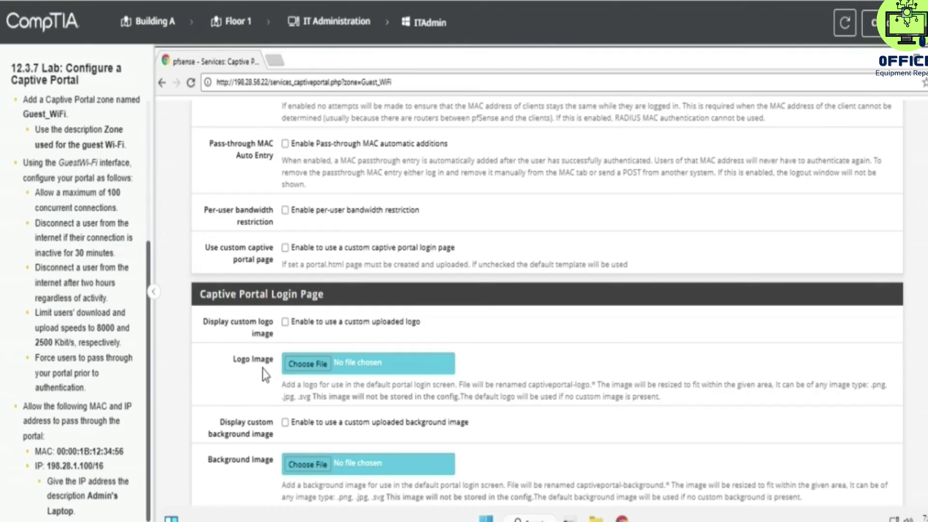
scroll(263, 368, down, 2)
scroll(262, 369, down, 1)
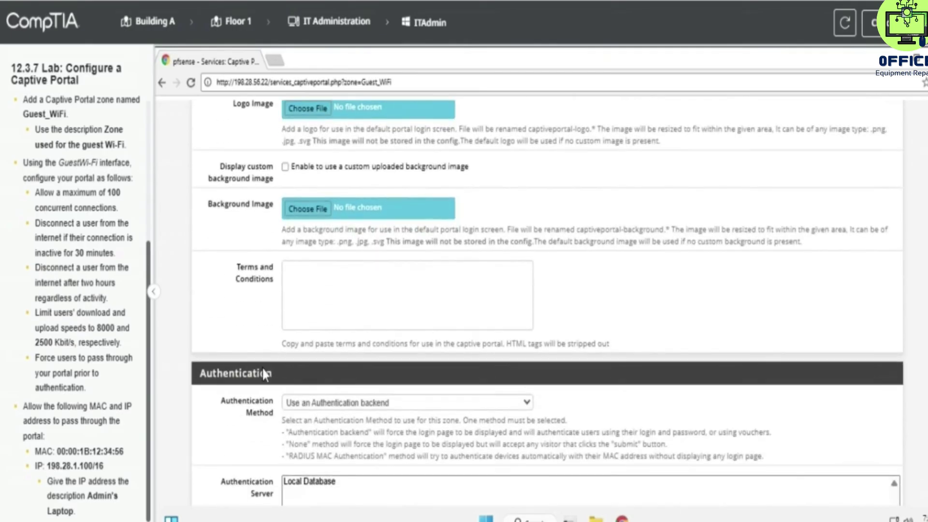
scroll(263, 369, down, 1)
- Set the Authentication Method to 'None, don't authenticate users'
click(357, 325)
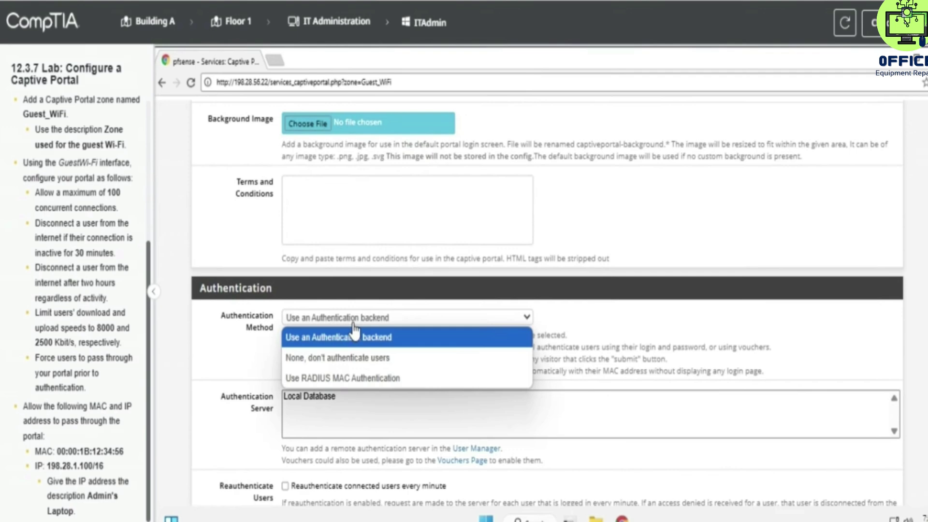
click(331, 359)
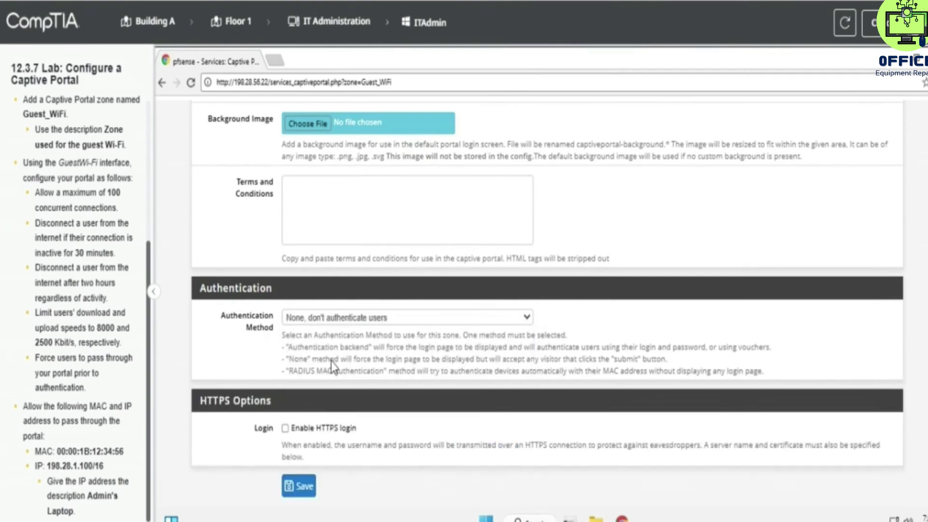
scroll(332, 361, up, 1)
scroll(331, 360, up, 4)
scroll(327, 364, up, 3)
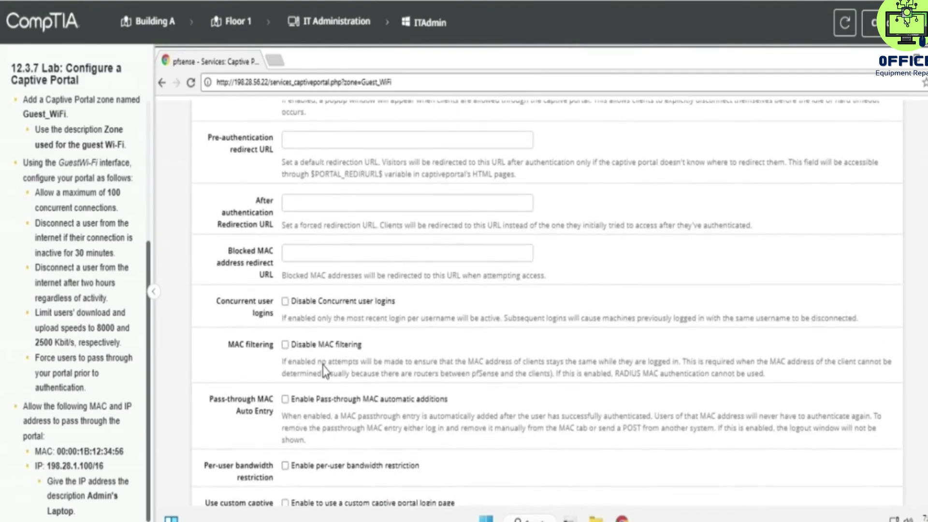
scroll(323, 370, down, 1)
scroll(324, 385, down, 2)
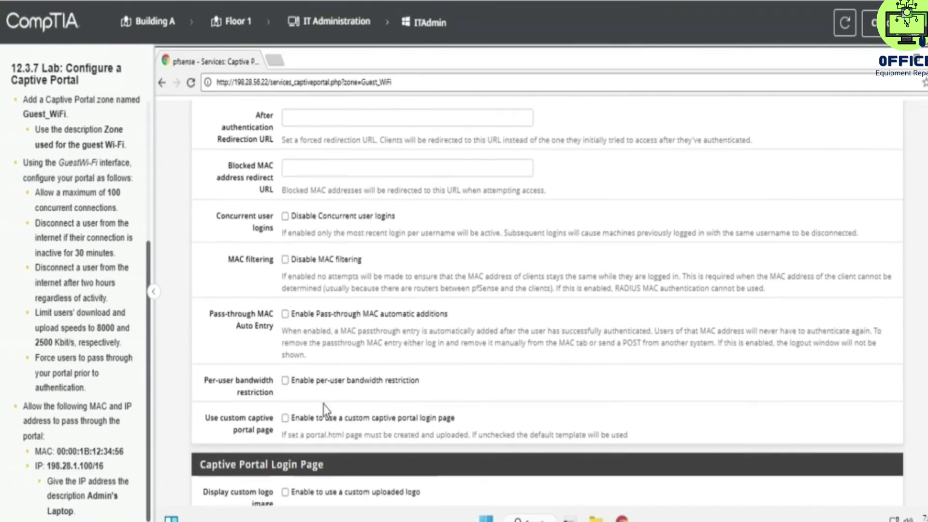
scroll(324, 404, up, 7)
scroll(317, 409, up, 1)
scroll(316, 411, up, 3)
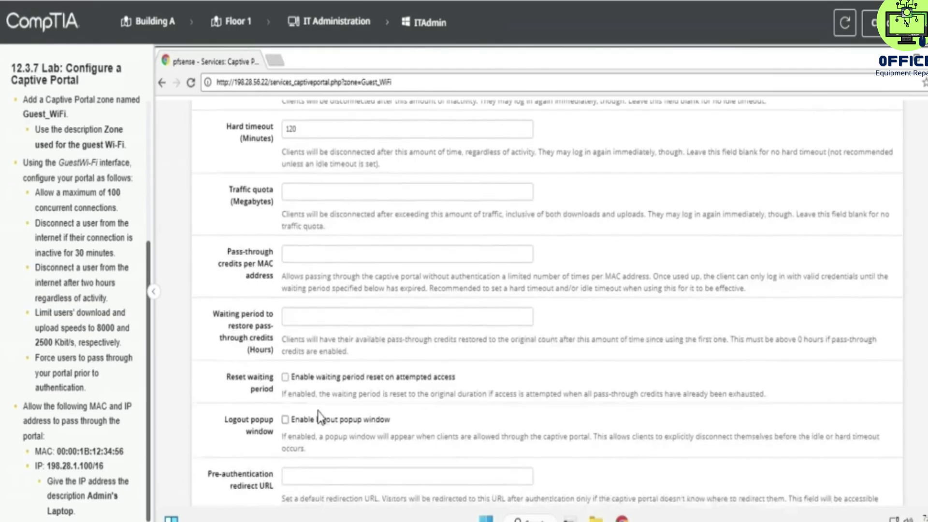
scroll(318, 411, up, 4)
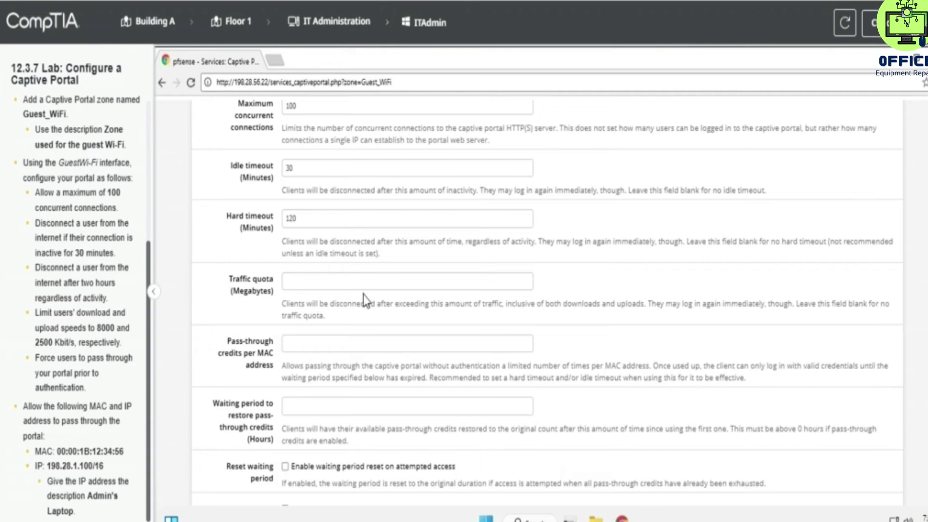
scroll(363, 299, down, 2)
scroll(365, 299, down, 1)
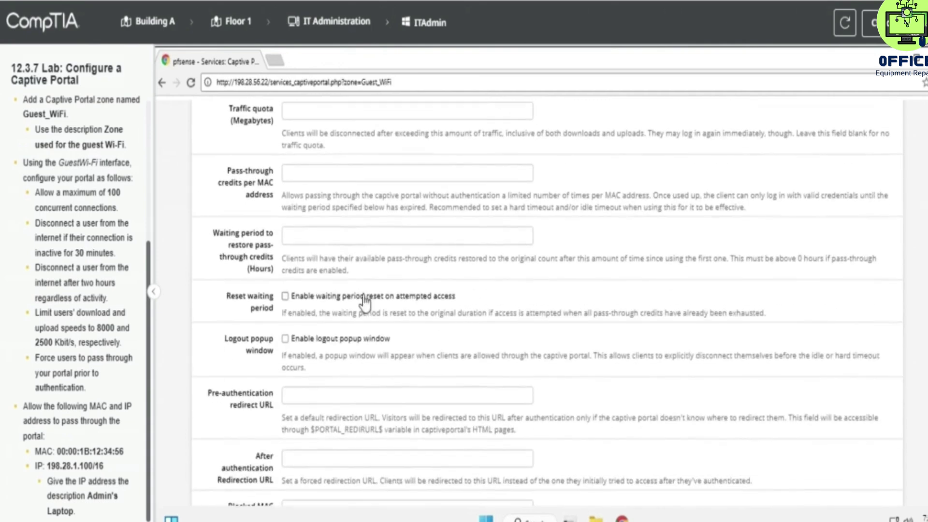
scroll(365, 299, down, 1)
scroll(363, 299, down, 1)
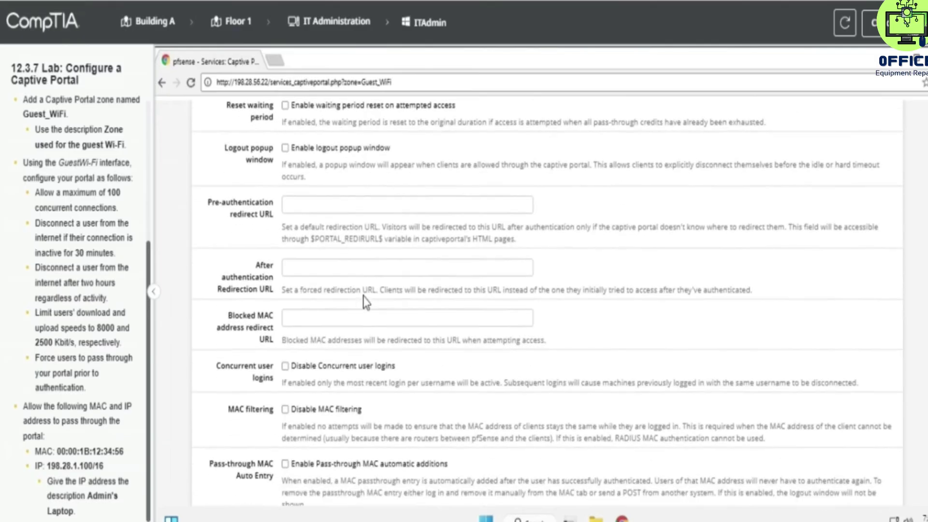
scroll(364, 300, down, 1)
scroll(364, 299, down, 1)
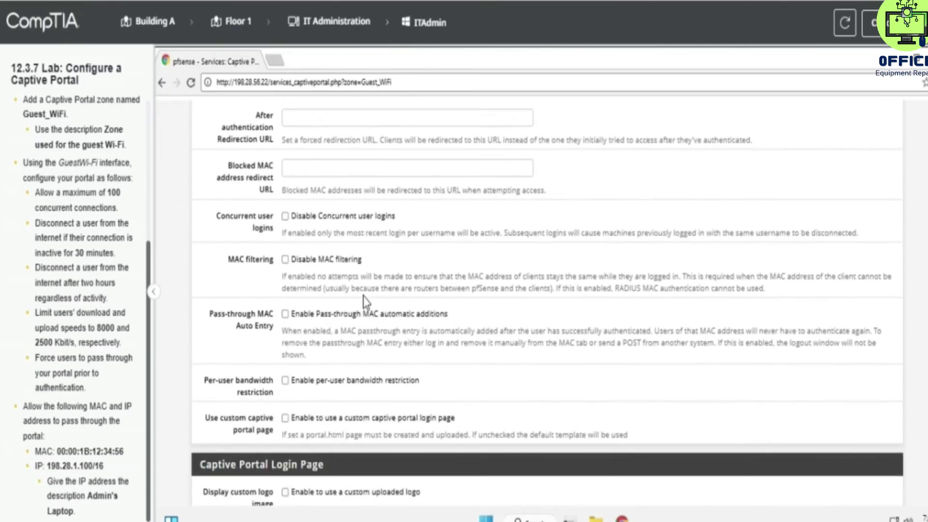
scroll(365, 302, down, 1)
scroll(365, 301, down, 1)
scroll(363, 307, up, 3)
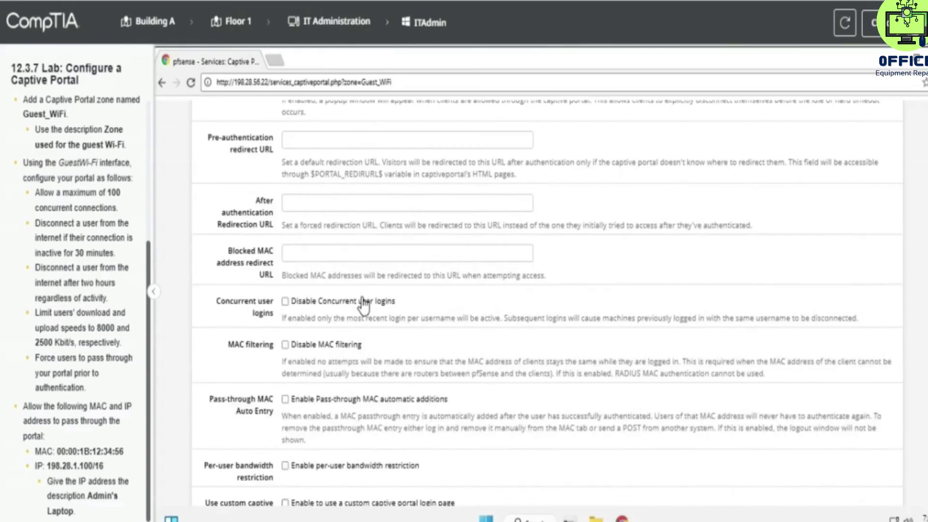
scroll(363, 304, up, 2)
scroll(363, 305, up, 1)
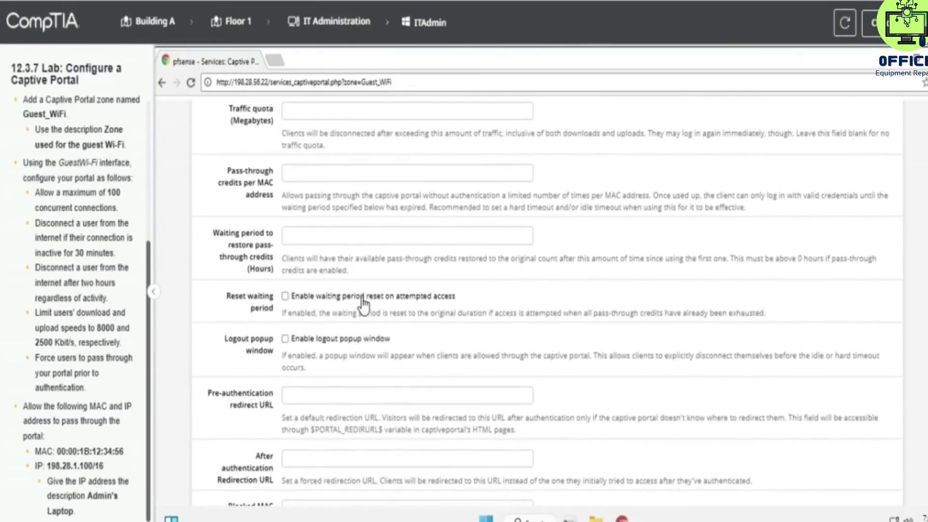
scroll(364, 305, up, 1)
scroll(363, 305, up, 1)
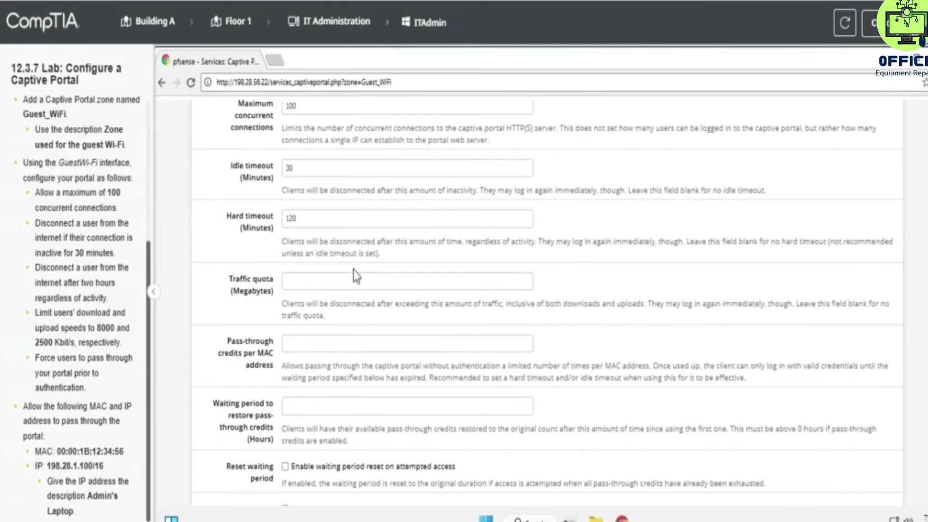
- Enter the 8000 MB traffic quota and 2500 pass-through credits per MAC address
click(347, 283)
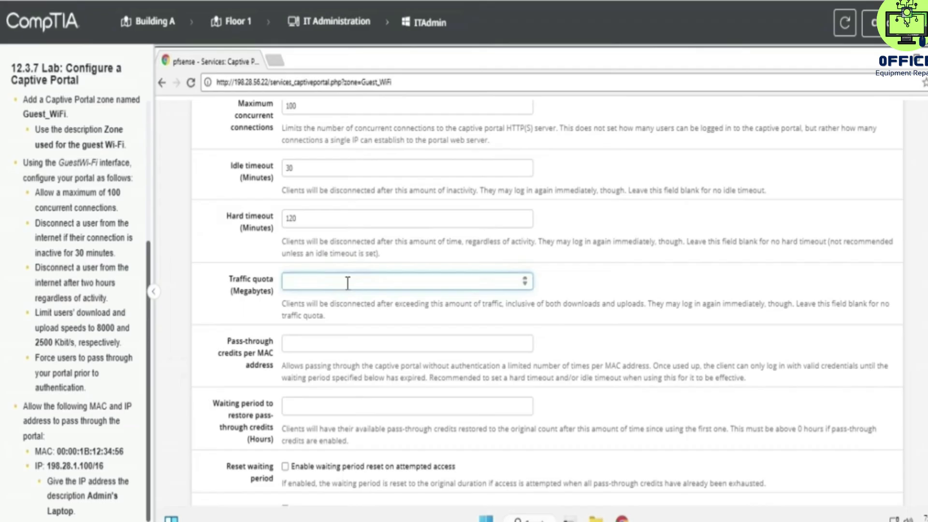
text(8)
text(0000)
click(310, 341)
text(500)
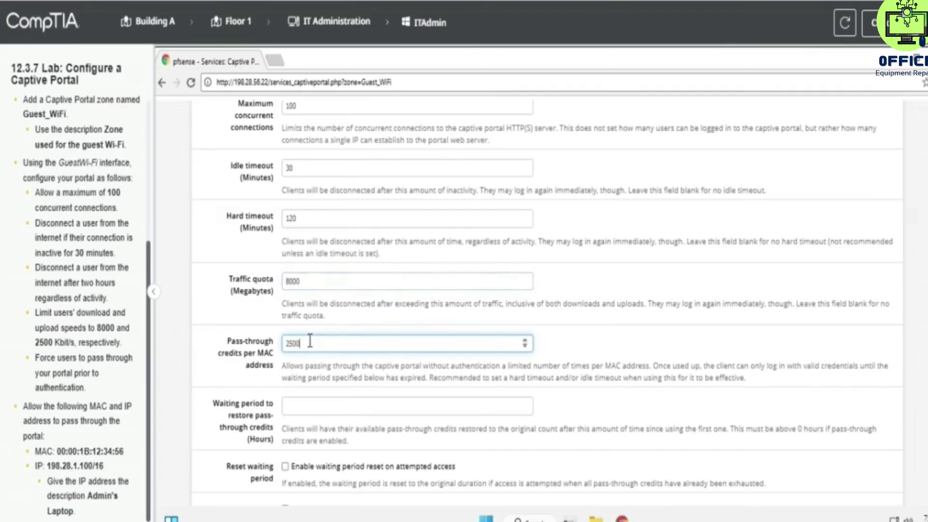
click(234, 383)
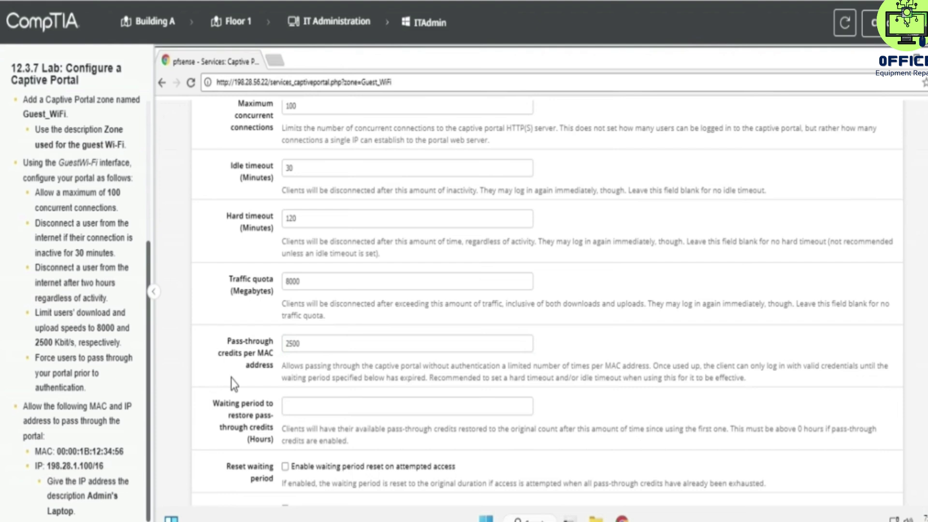
scroll(232, 382, down, 2)
scroll(232, 382, down, 2)
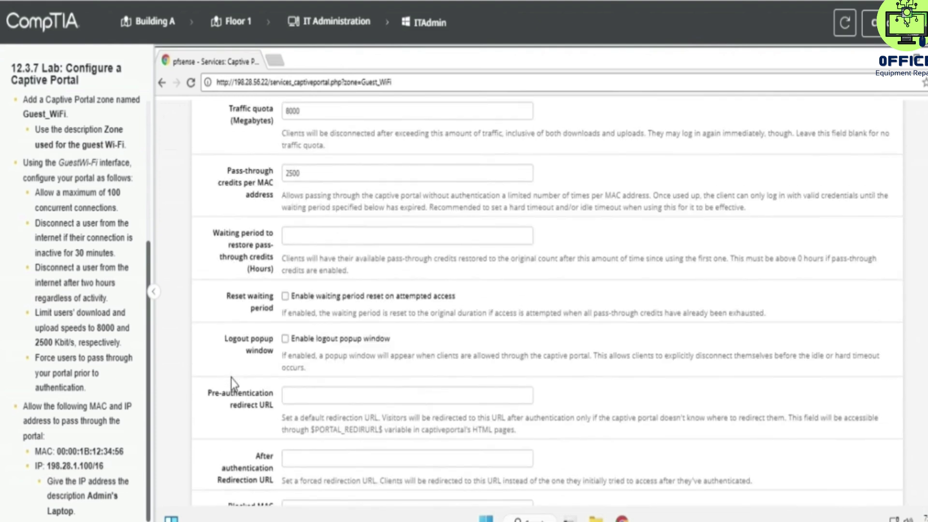
scroll(232, 383, down, 2)
scroll(232, 383, down, 2)
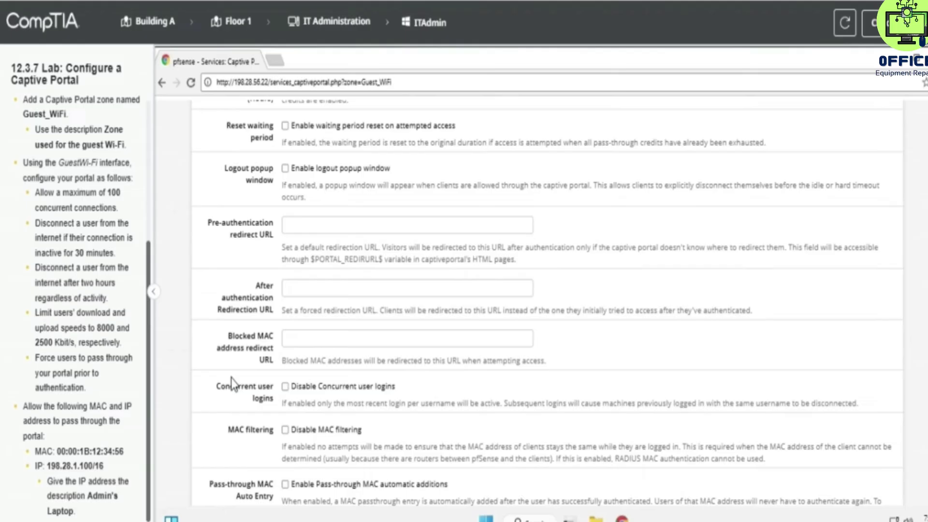
scroll(232, 382, down, 2)
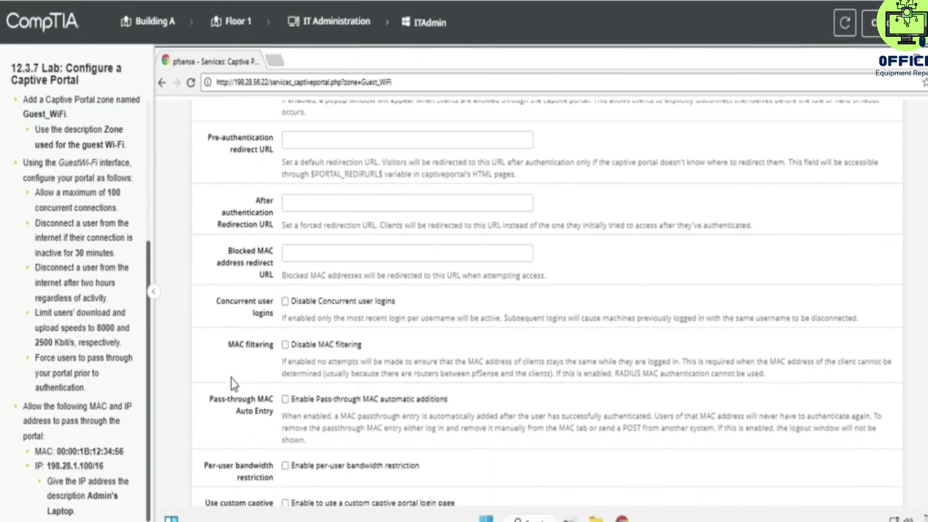
scroll(233, 382, down, 2)
scroll(232, 385, down, 2)
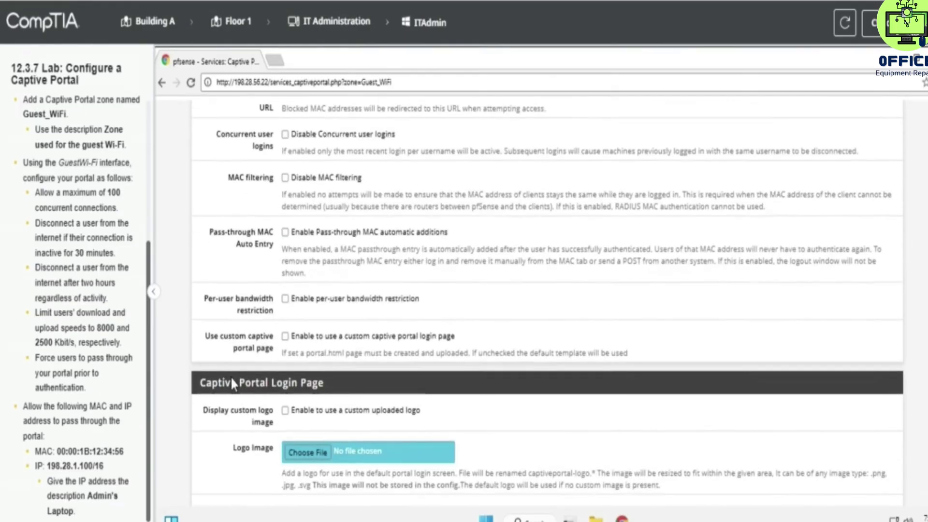
scroll(232, 384, down, 1)
scroll(232, 385, down, 3)
scroll(232, 385, down, 1)
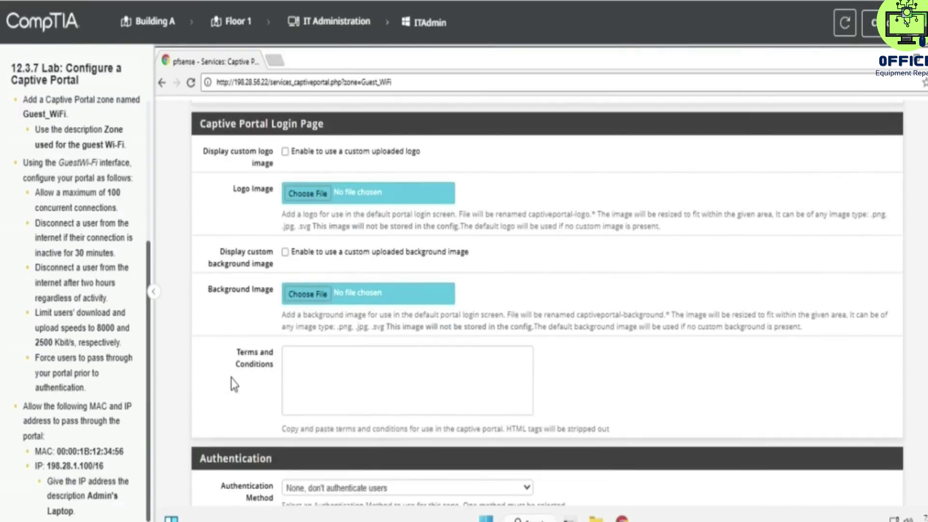
scroll(232, 385, down, 3)
scroll(234, 384, down, 2)
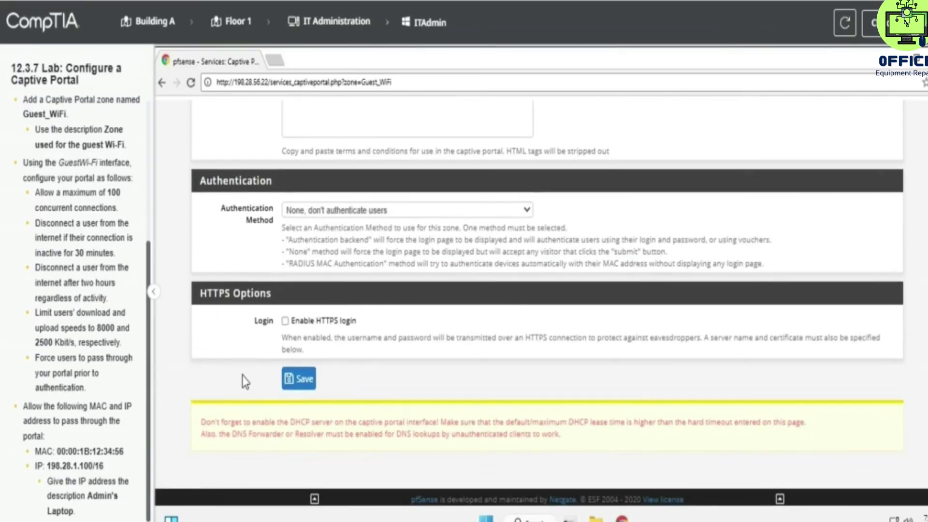
- Save Guest_WiFi's portal settings, then highlight the task text on allowed MAC and IP
click(298, 378)
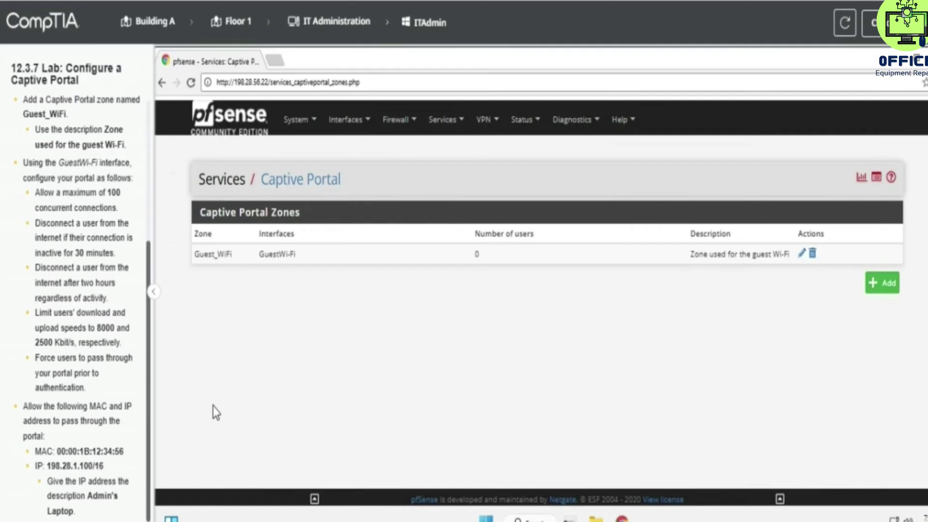
mouse_move(42, 420)
mouse_down()
mouse_move(53, 419)
mouse_move(22, 406)
mouse_move(98, 404)
mouse_up()
click(23, 407)
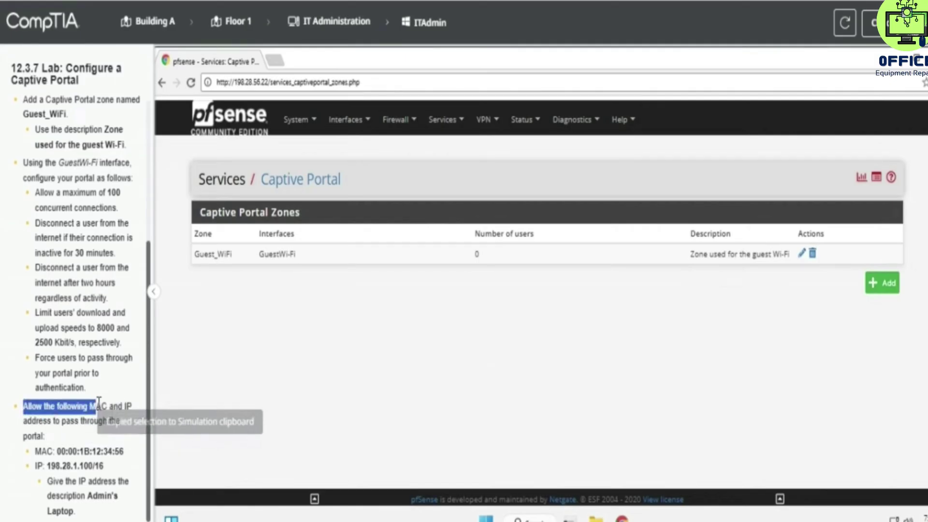
mouse_move(23, 421)
mouse_down()
mouse_move(110, 420)
mouse_move(33, 439)
mouse_move(44, 437)
mouse_up()
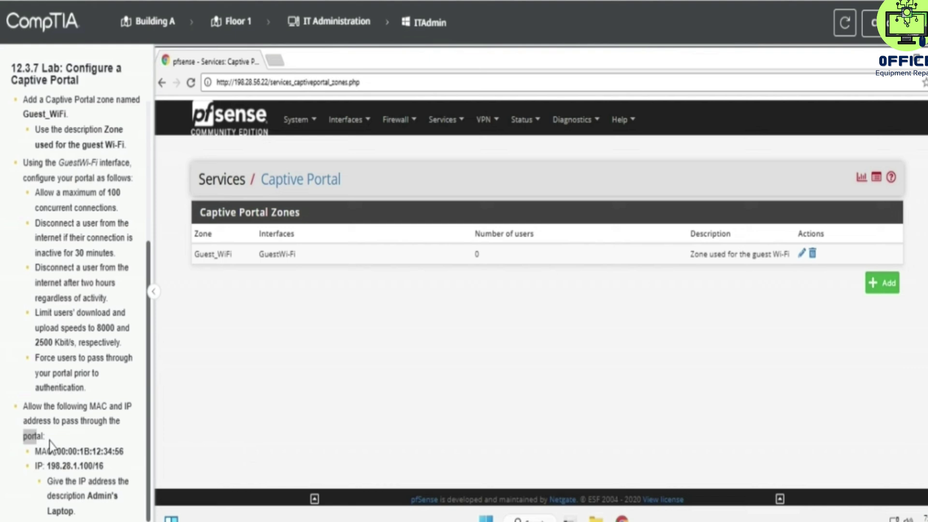
- Add and save a Pass rule for MAC 00:00:1B:12:34:56 under Guest_WiFi's allowed MACs, filling its bandwidth fields
click(803, 255)
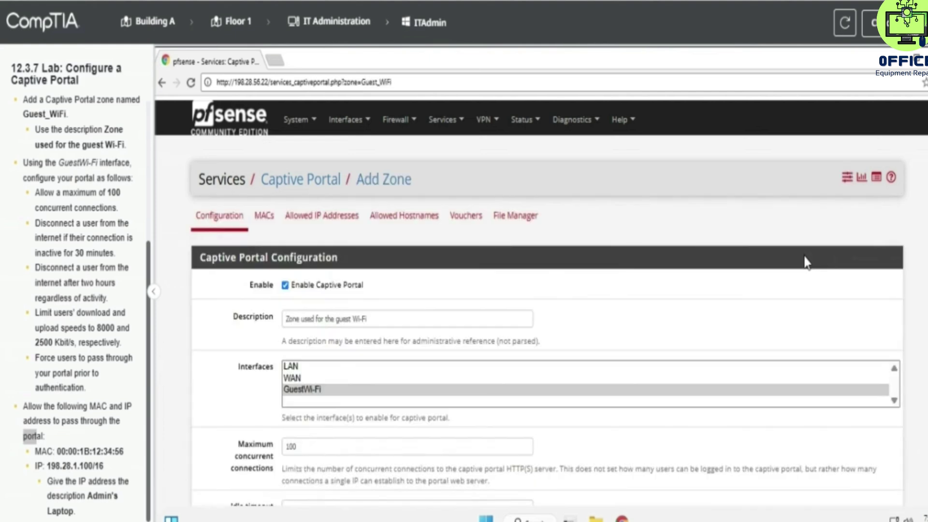
click(266, 216)
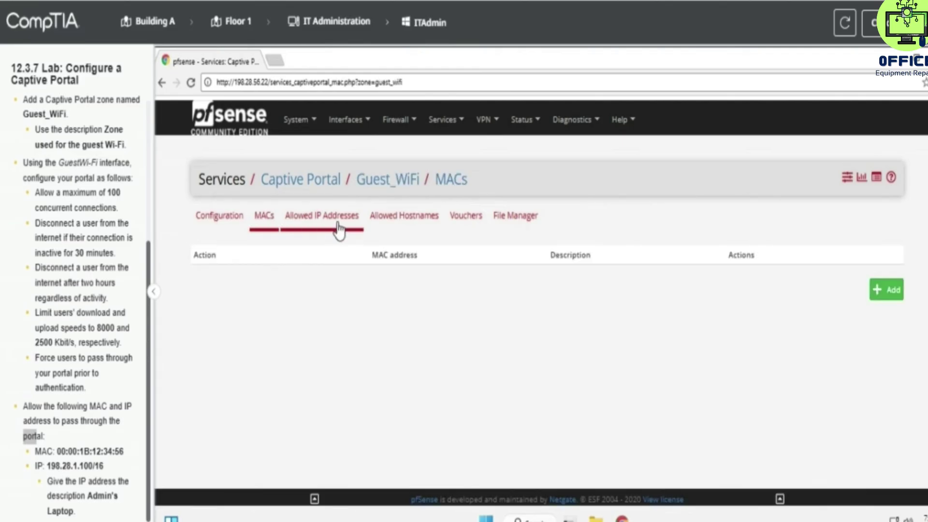
click(889, 292)
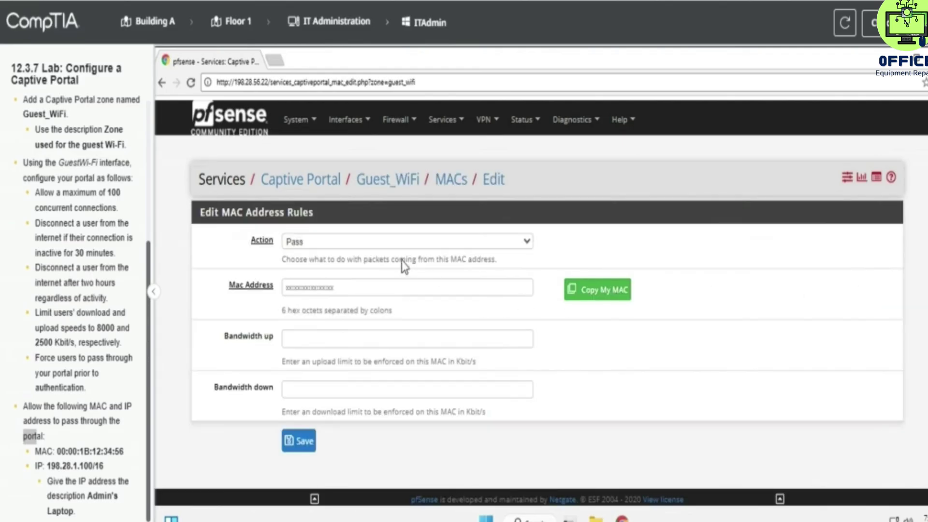
click(355, 289)
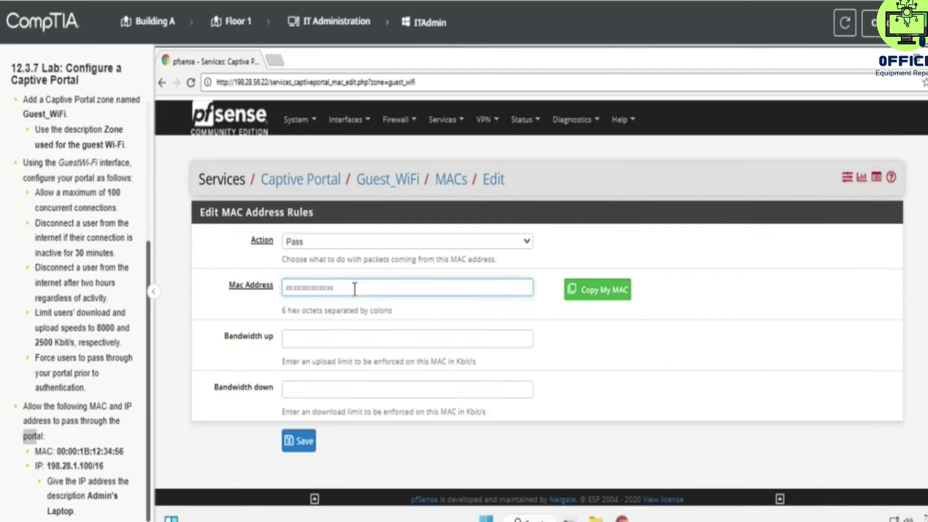
text(00:00:1)
text(B:12)
text(:34:56)
click(314, 341)
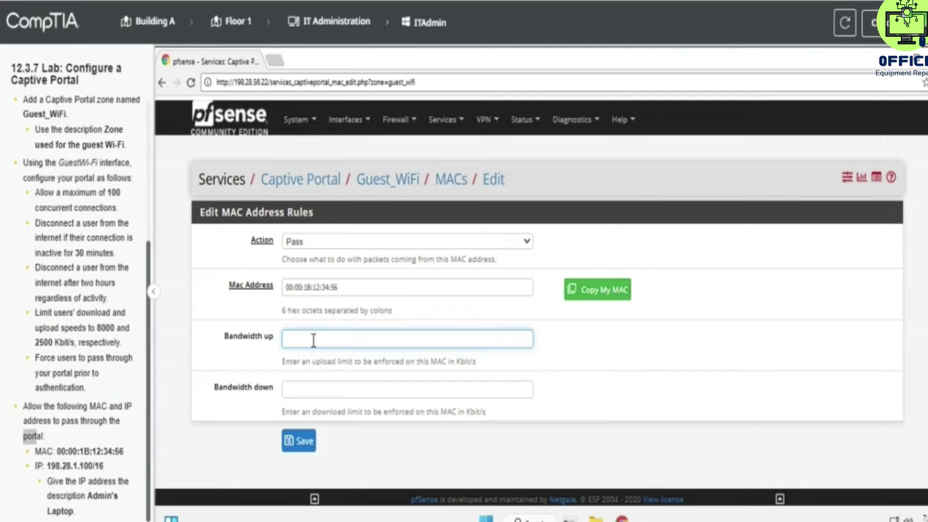
click(301, 386)
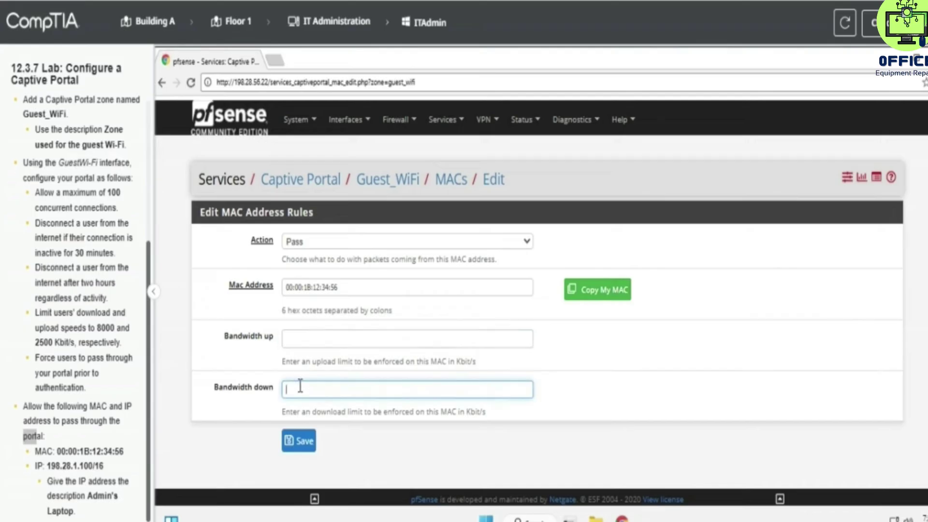
click(296, 441)
- Add allowed IP 198.28.1.100 with a /16 mask, described as 'Admin's Laptop', and save it
click(334, 217)
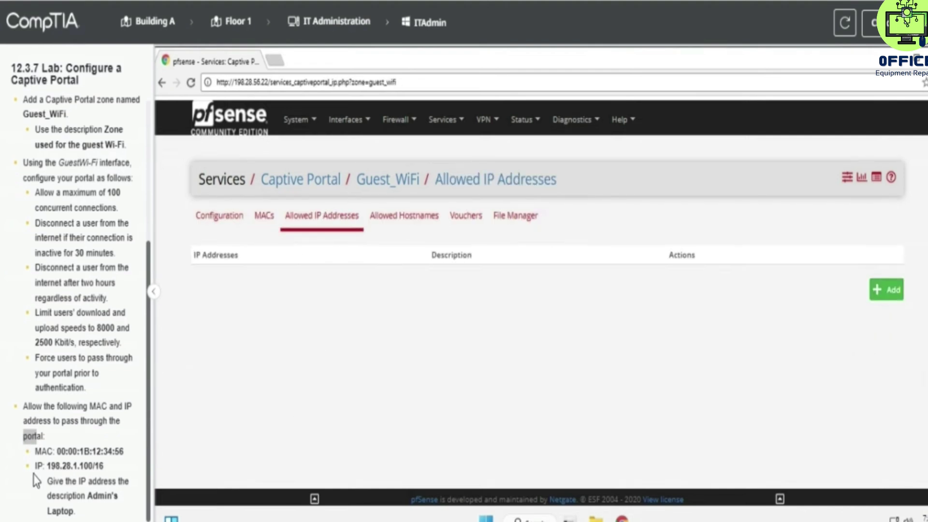
click(75, 466)
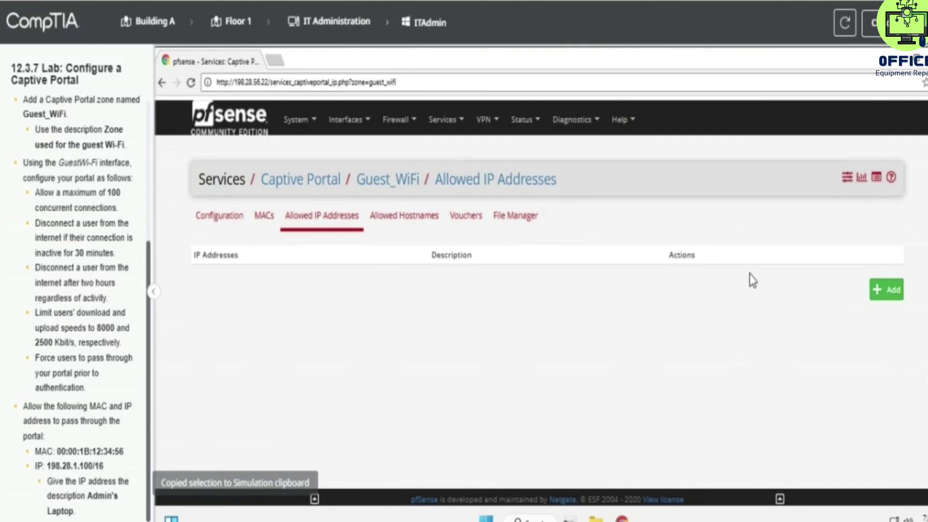
click(886, 290)
click(336, 276)
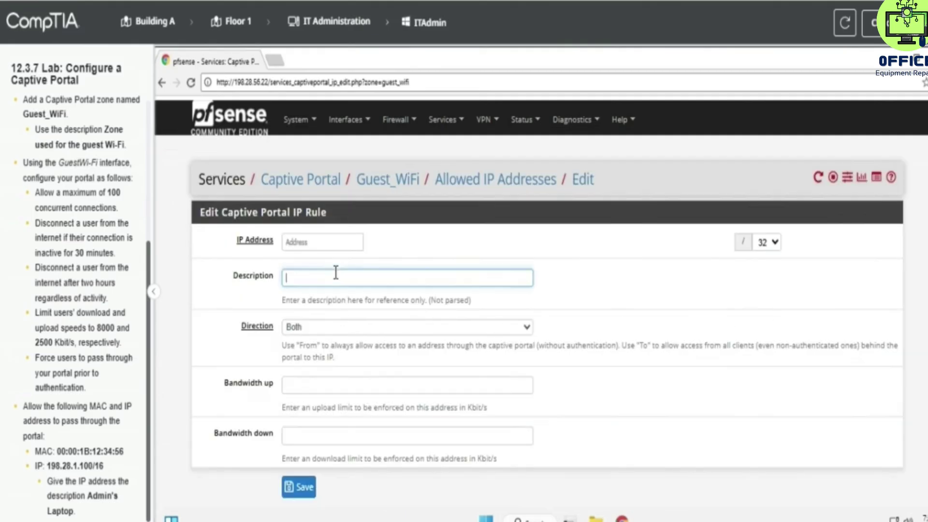
click(334, 245)
text(198)
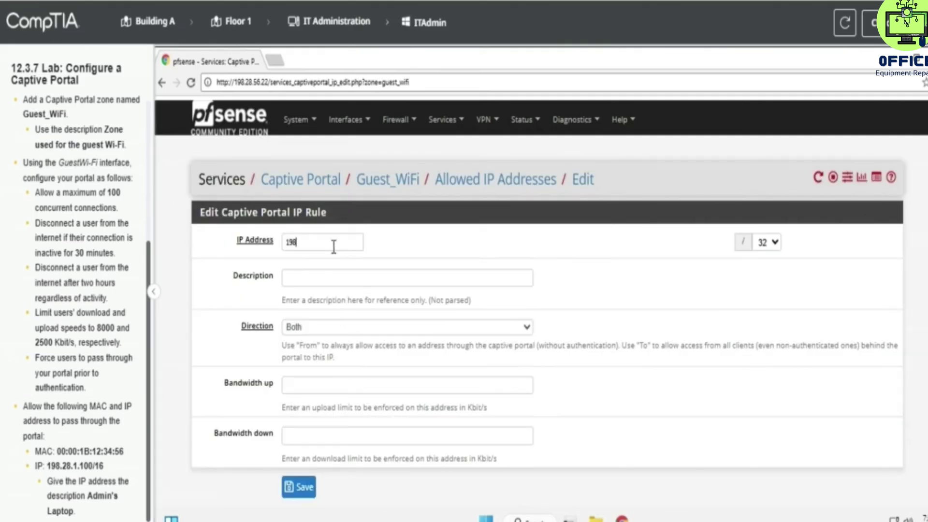
text(.)
text(28.1.100)
click(767, 243)
scroll(761, 205, down, 1)
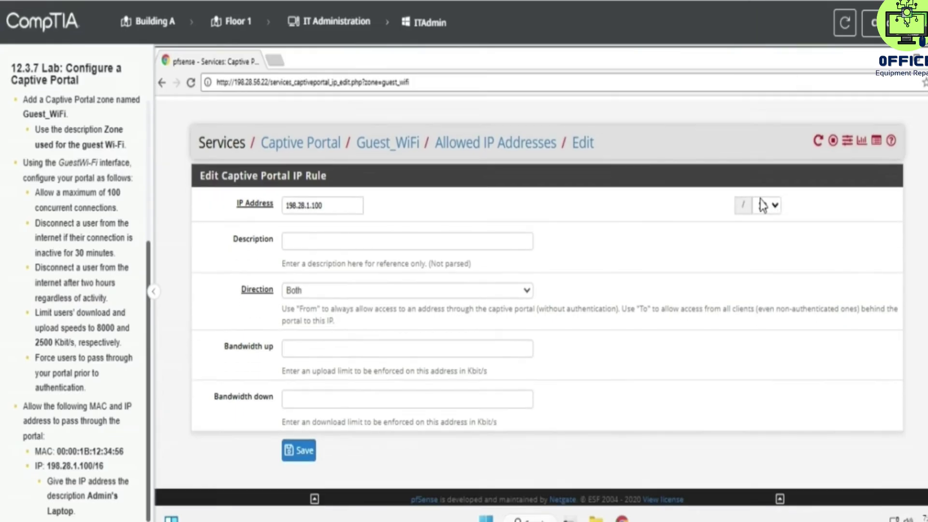
click(764, 205)
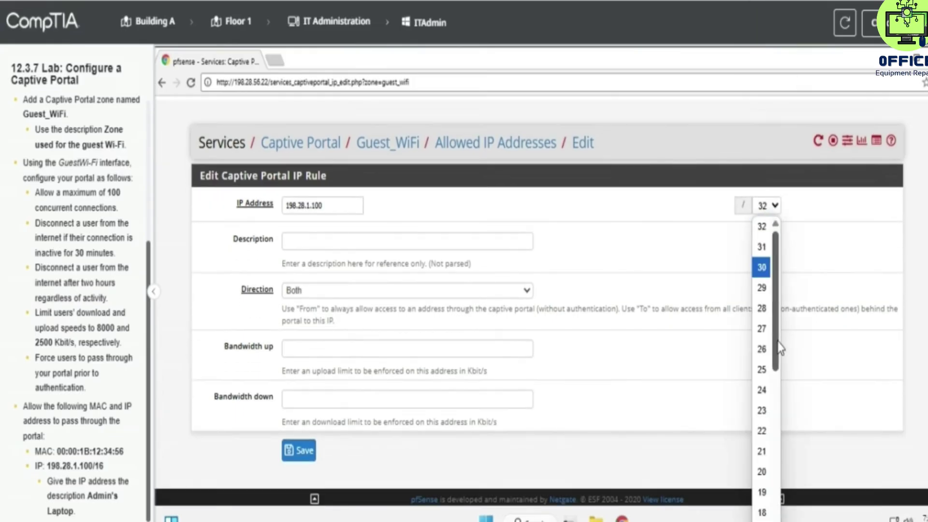
scroll(776, 355, down, 3)
scroll(770, 366, down, 3)
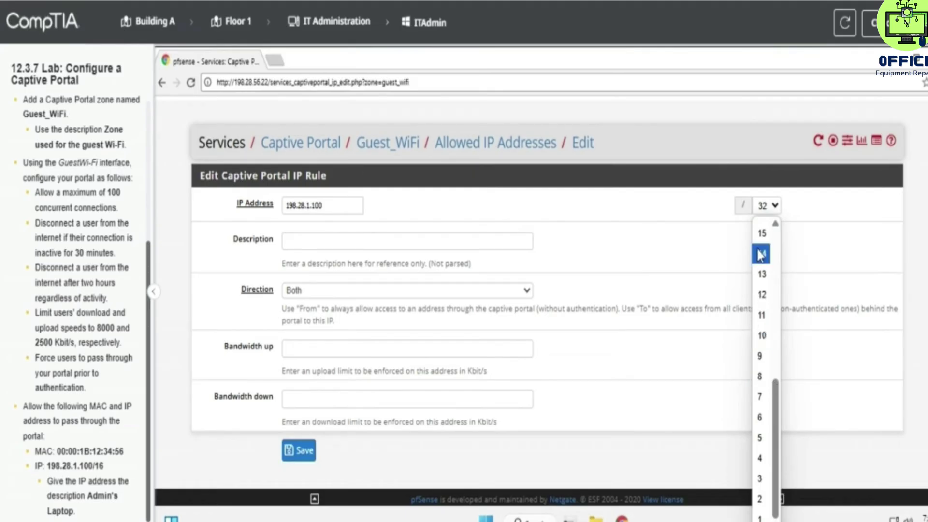
scroll(760, 261, up, 3)
click(760, 371)
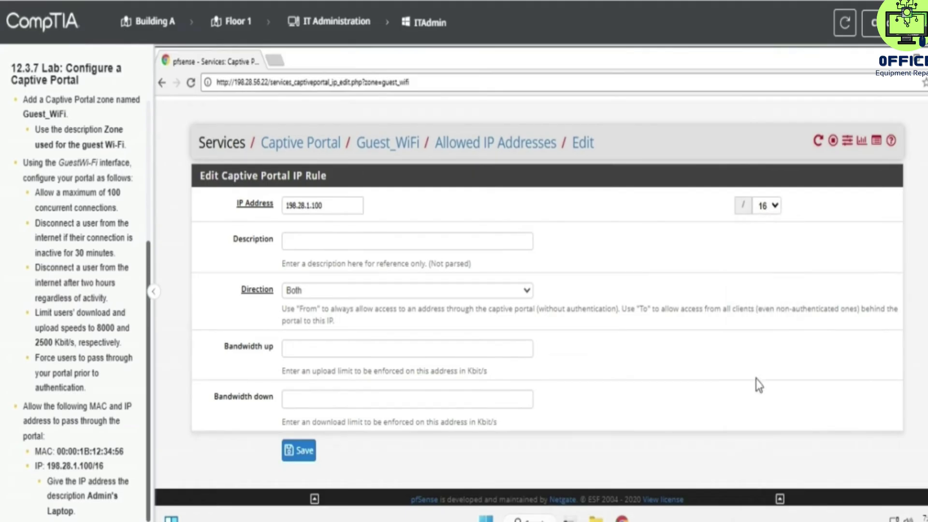
click(387, 241)
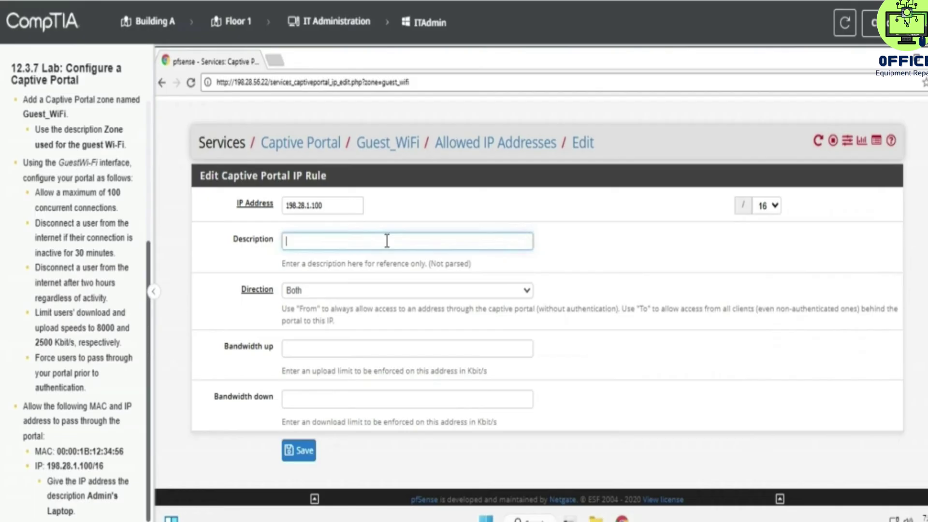
text(Admin's)
text( Laptop)
click(313, 312)
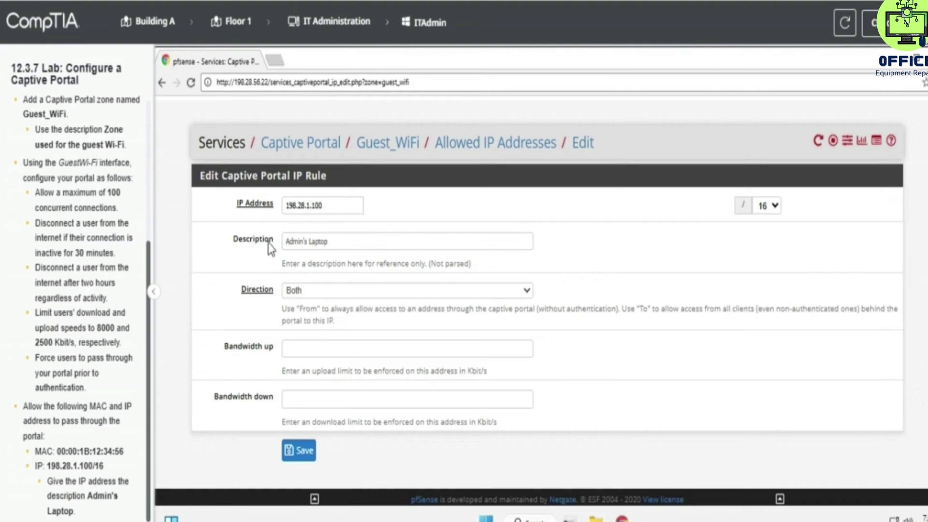
click(290, 450)
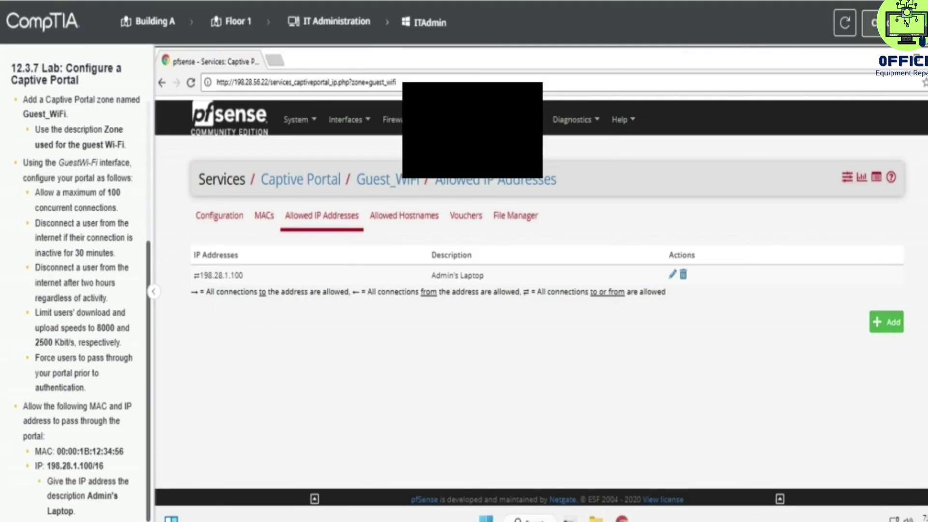
- Score the lab at 75% and show the failing captive portal bandwidth check details
click(888, 23)
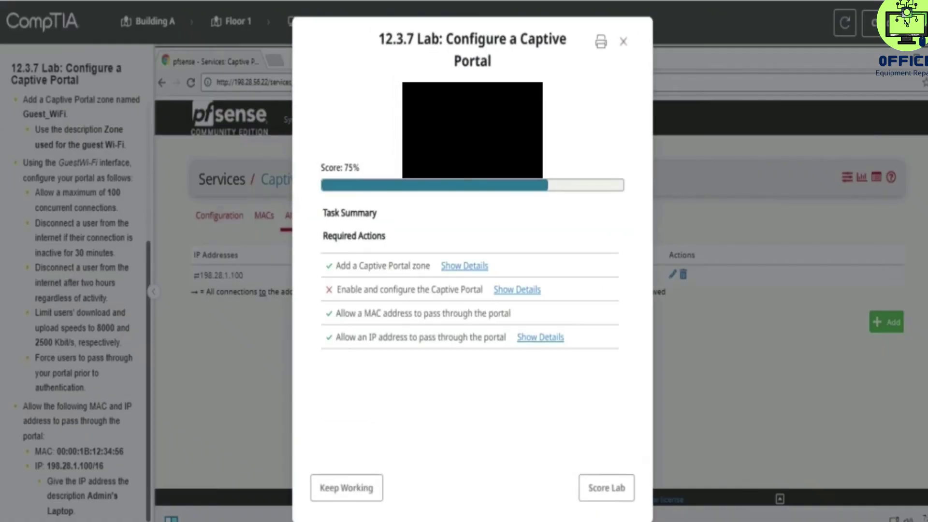
click(519, 294)
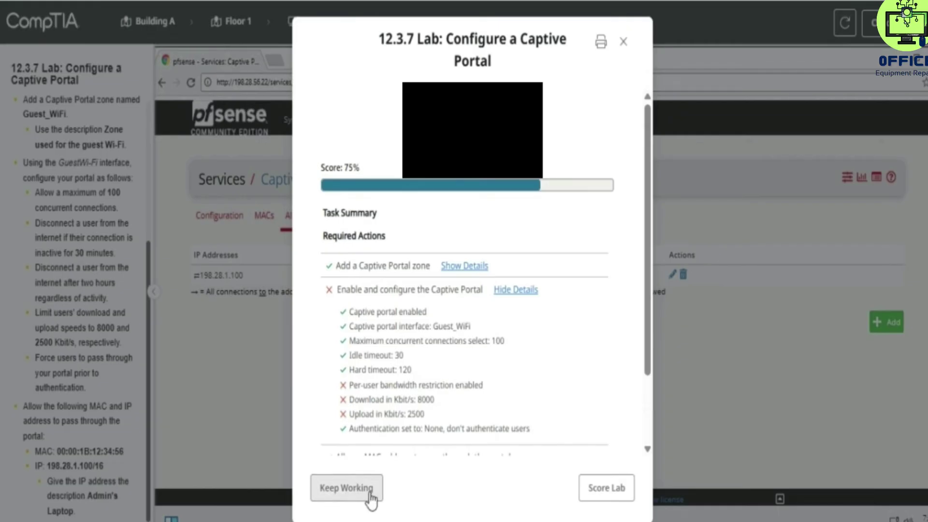
- In Guest_WiFi's configuration, enable per-user bandwidth with 8500 download and 2500 upload Kbit/s, then save
click(369, 500)
click(265, 216)
click(218, 217)
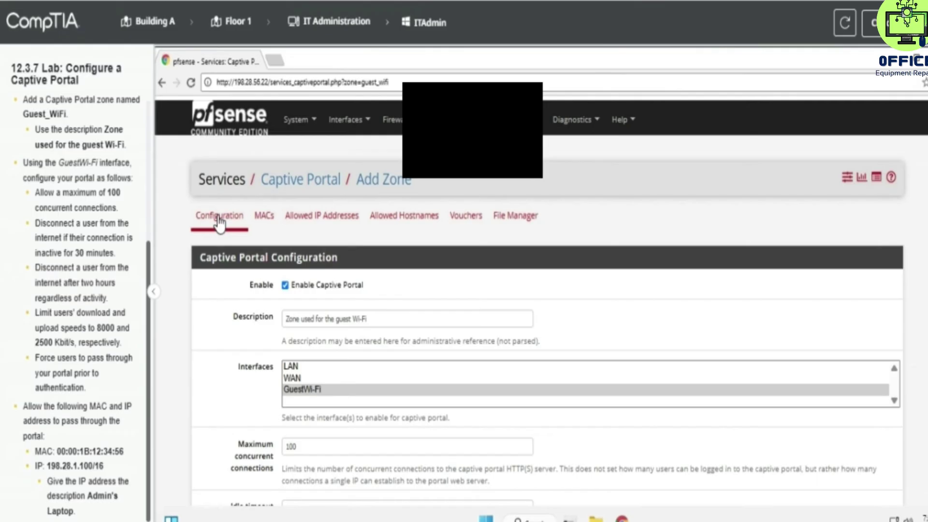
scroll(369, 276, down, 3)
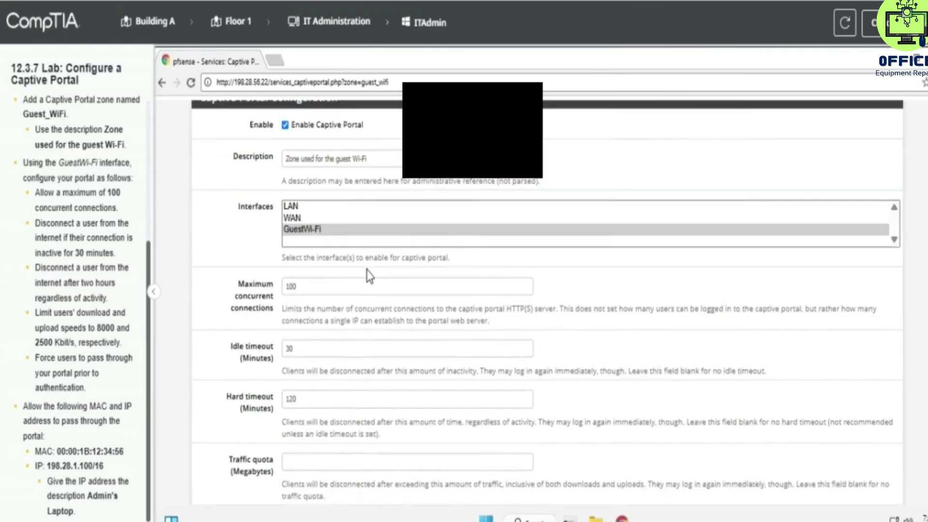
scroll(368, 274, down, 1)
scroll(368, 269, down, 1)
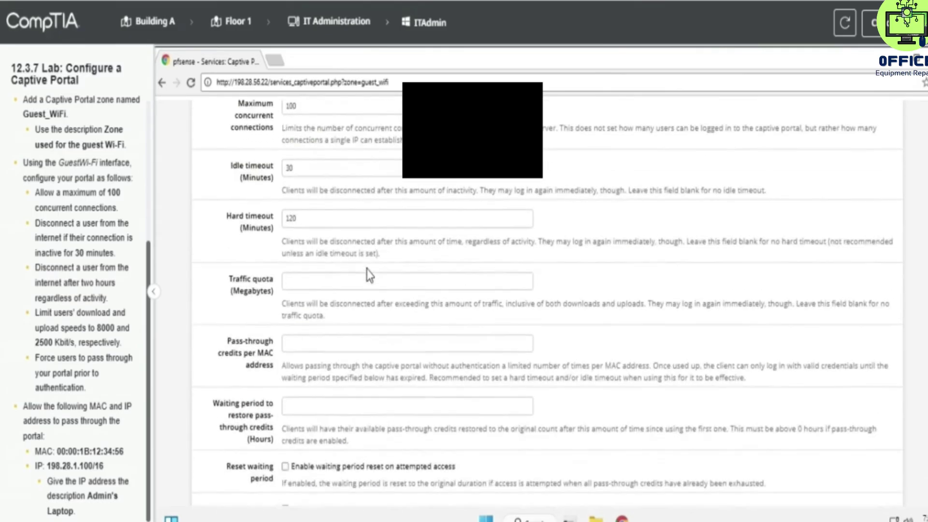
scroll(368, 269, down, 2)
scroll(367, 267, down, 1)
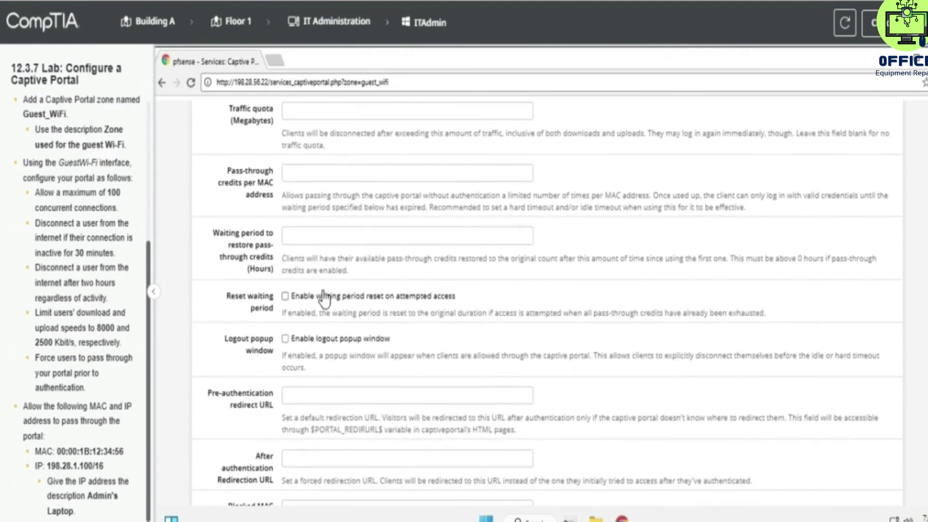
scroll(325, 292, up, 1)
scroll(323, 287, up, 1)
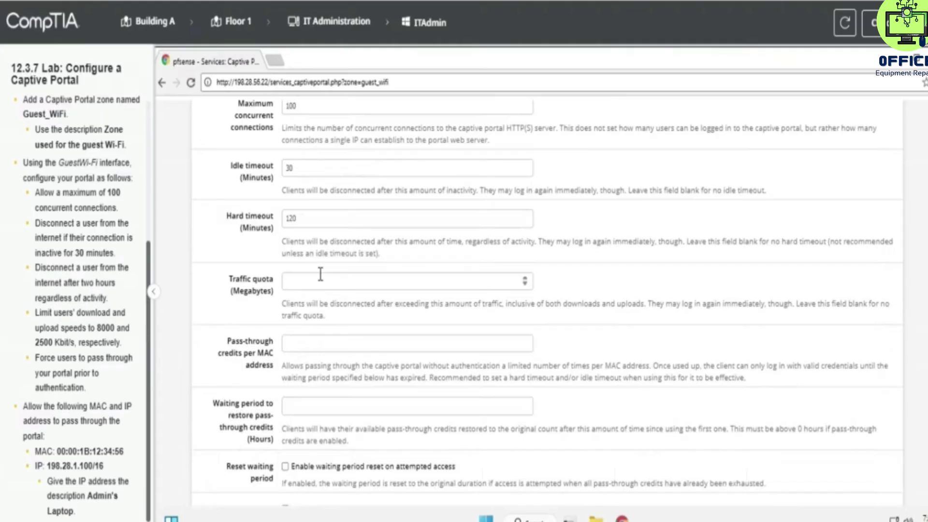
scroll(319, 274, down, 1)
scroll(320, 274, down, 1)
scroll(320, 275, down, 1)
scroll(320, 274, down, 2)
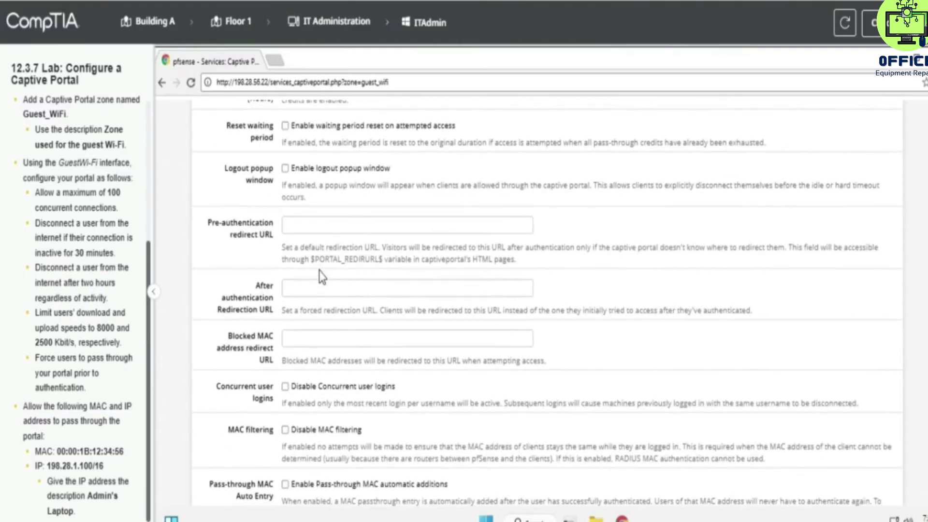
scroll(319, 271, down, 1)
scroll(321, 270, down, 1)
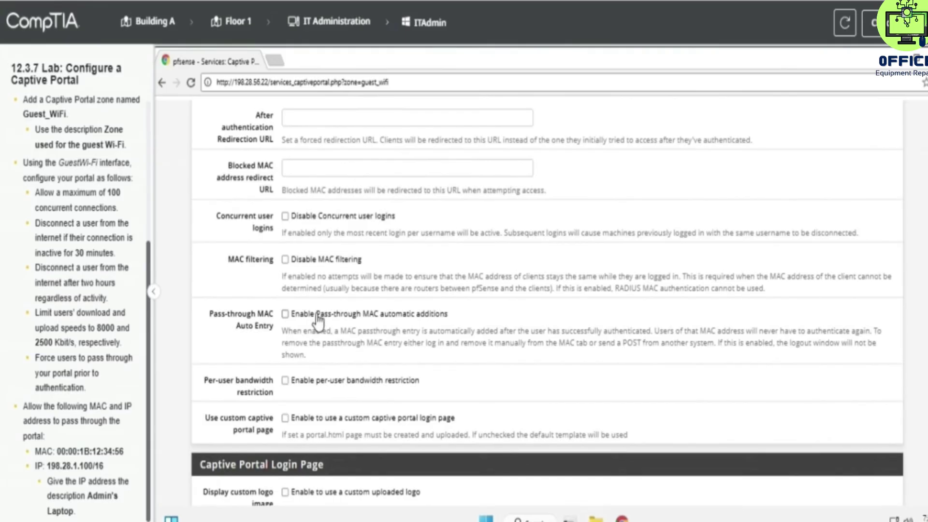
click(309, 380)
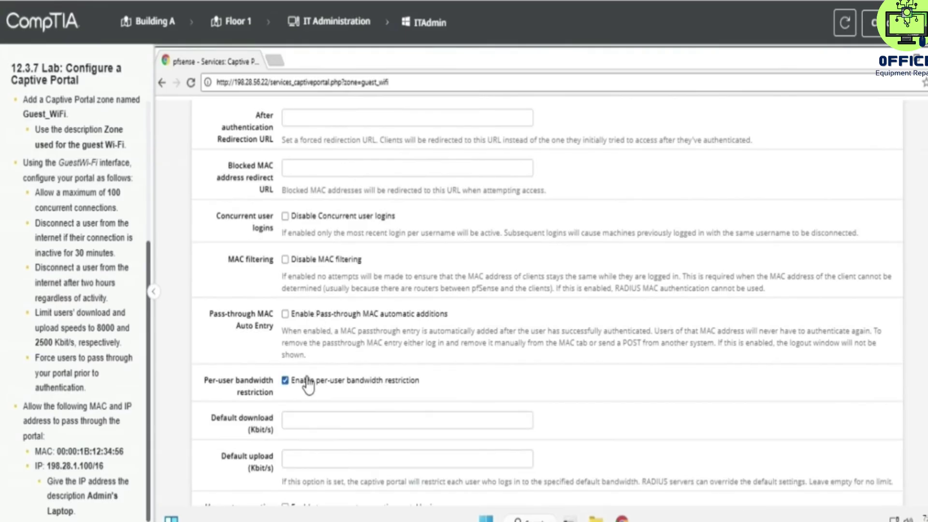
scroll(308, 384, down, 1)
scroll(308, 385, down, 1)
click(311, 338)
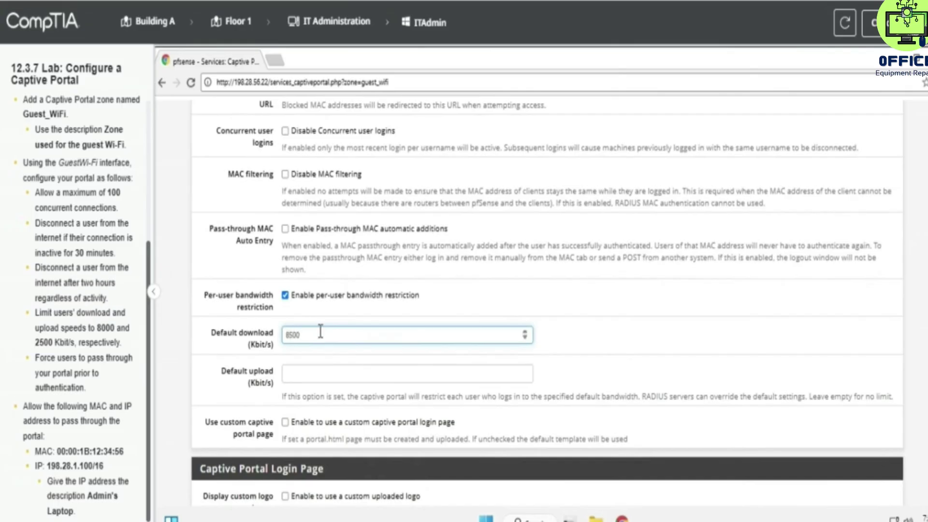
click(327, 377)
text(250)
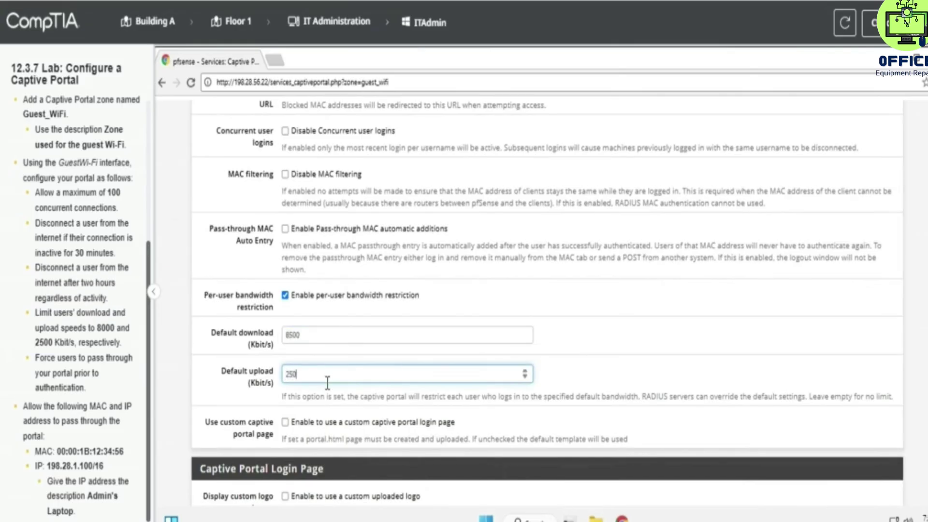
text(0)
click(215, 367)
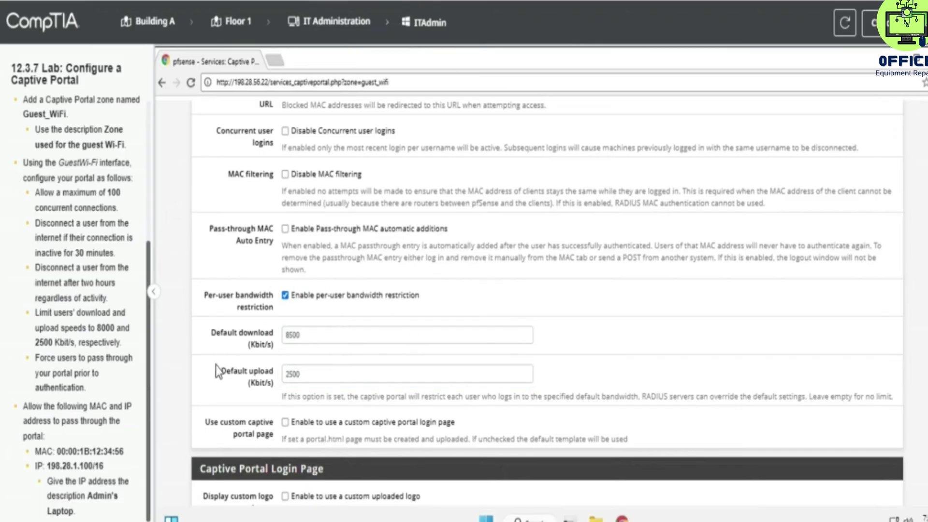
scroll(215, 367, down, 10)
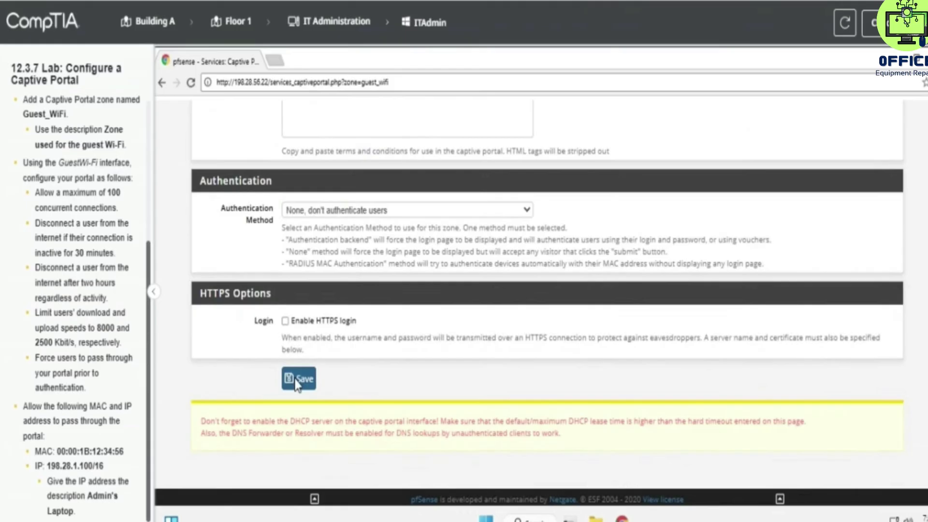
click(298, 379)
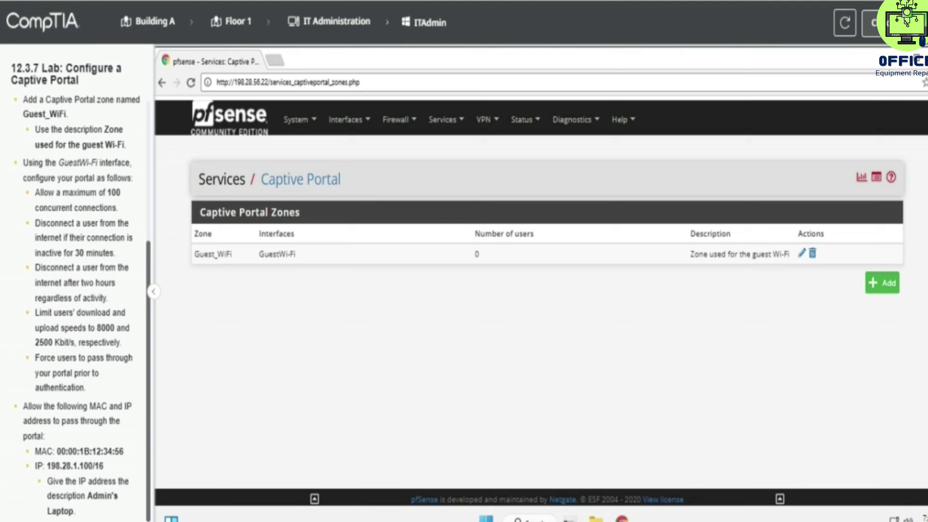
click(874, 22)
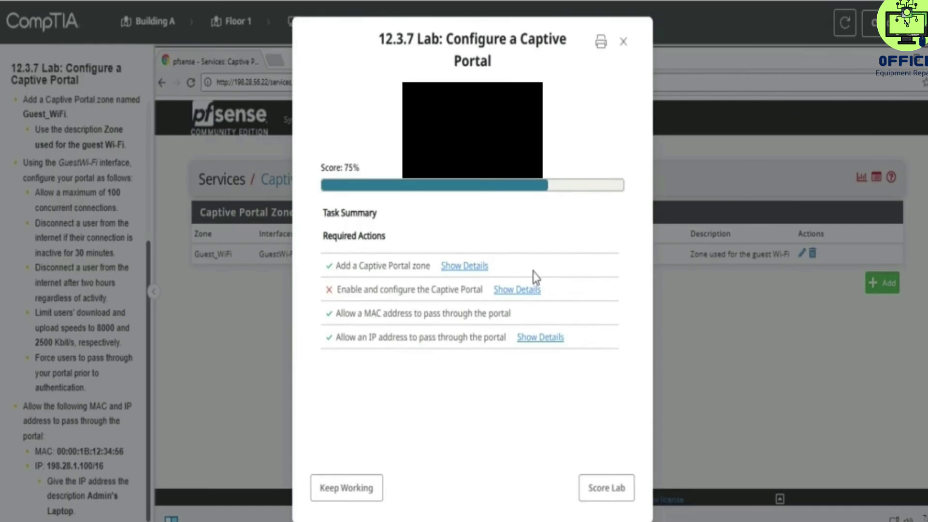
click(517, 289)
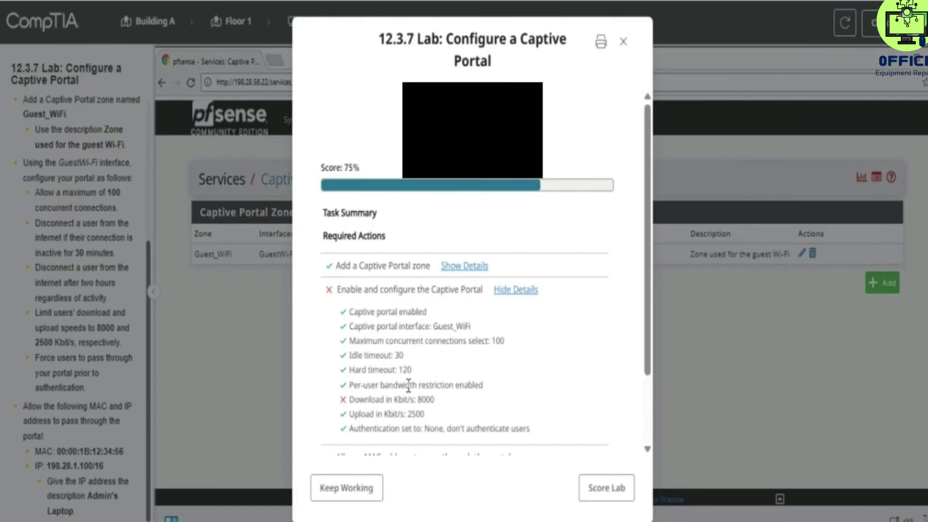
click(332, 488)
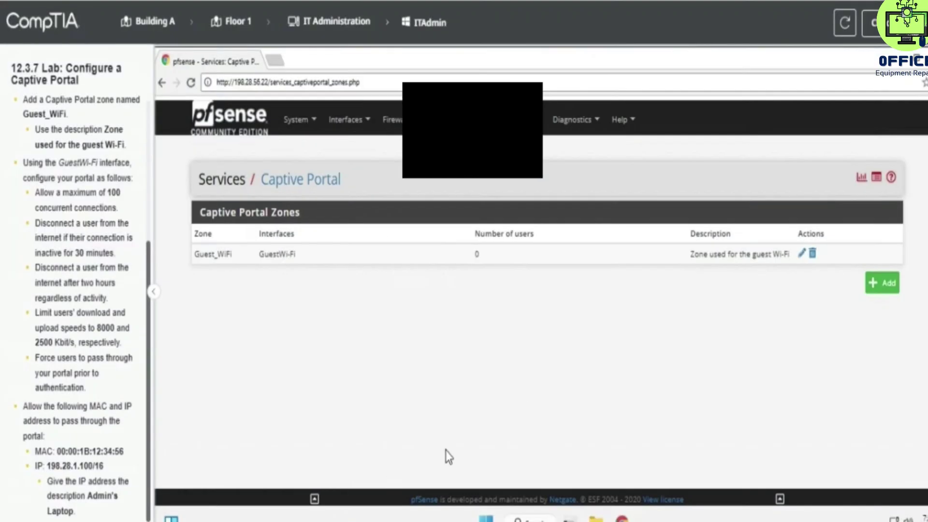
- Change Guest_WiFi's default download to 8000 Kbit/s, save, and score the lab again
click(802, 255)
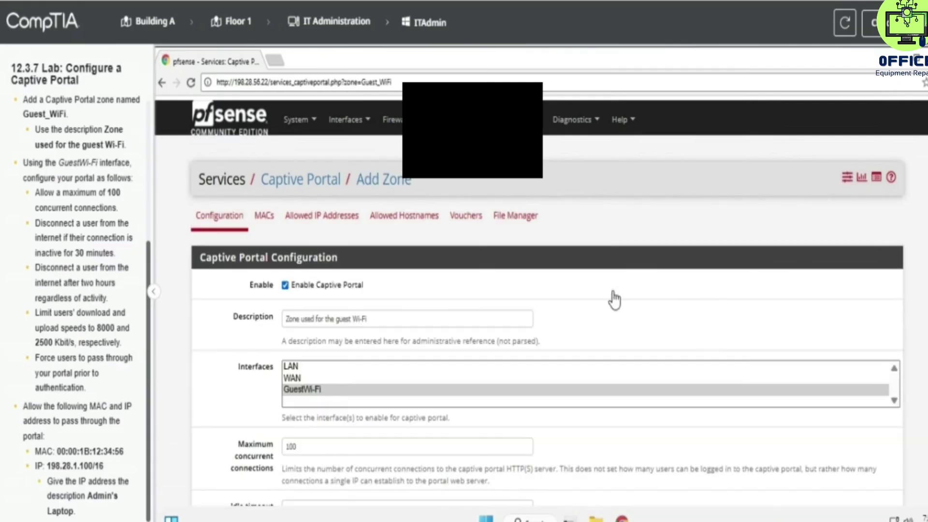
scroll(388, 287, down, 10)
scroll(385, 281, down, 5)
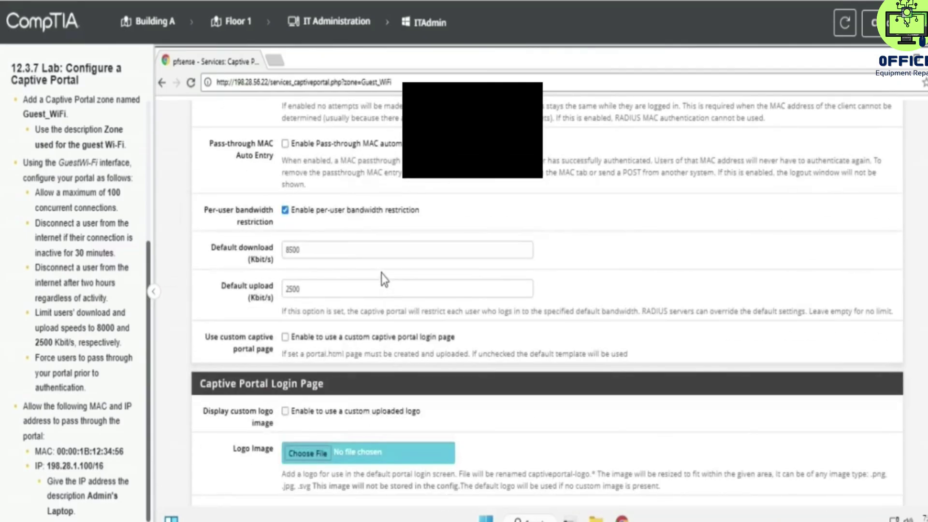
click(296, 251)
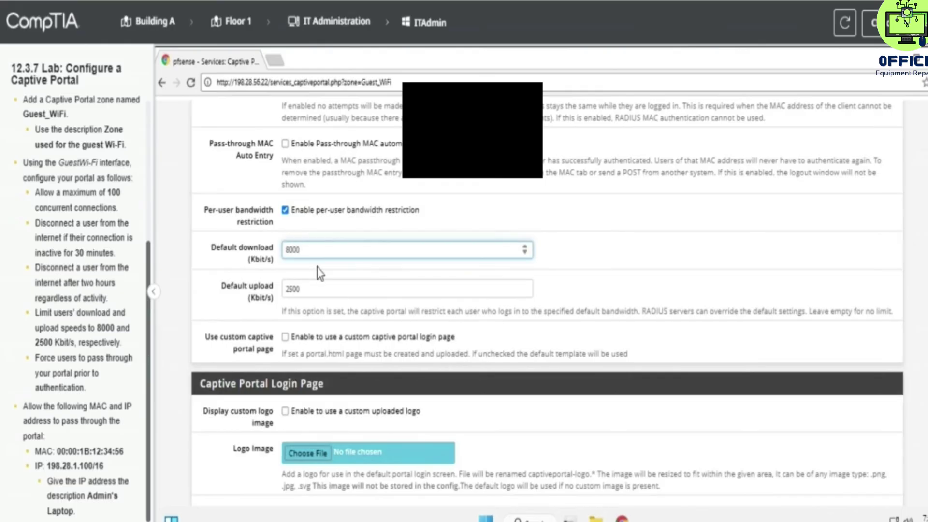
click(208, 274)
scroll(218, 272, down, 4)
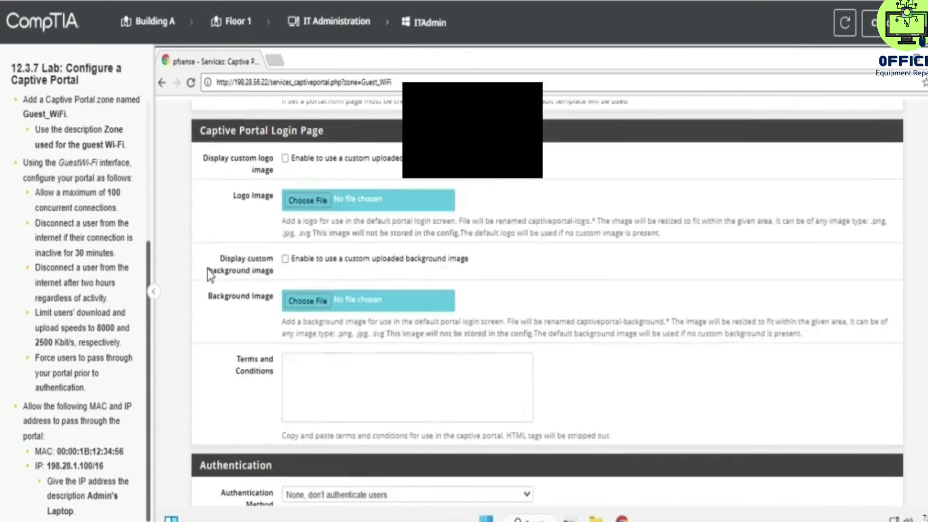
scroll(215, 272, down, 4)
click(288, 387)
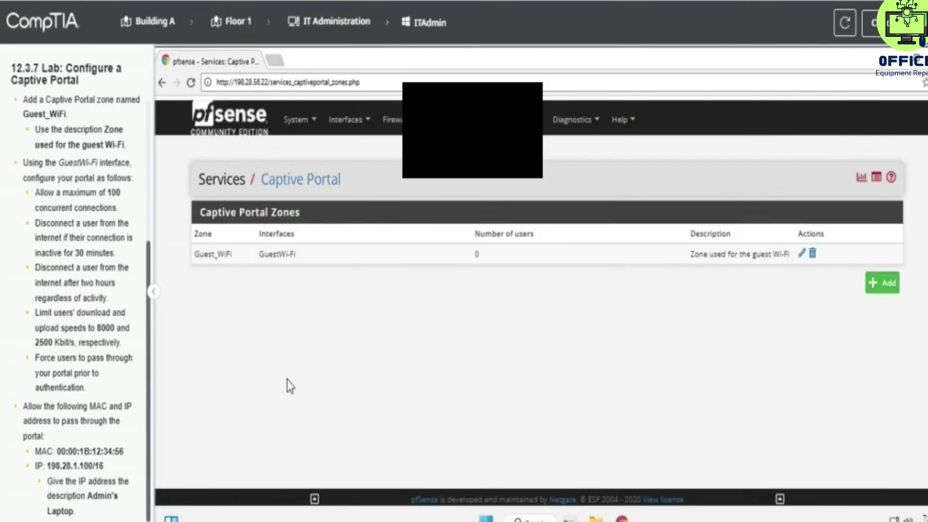
click(879, 23)
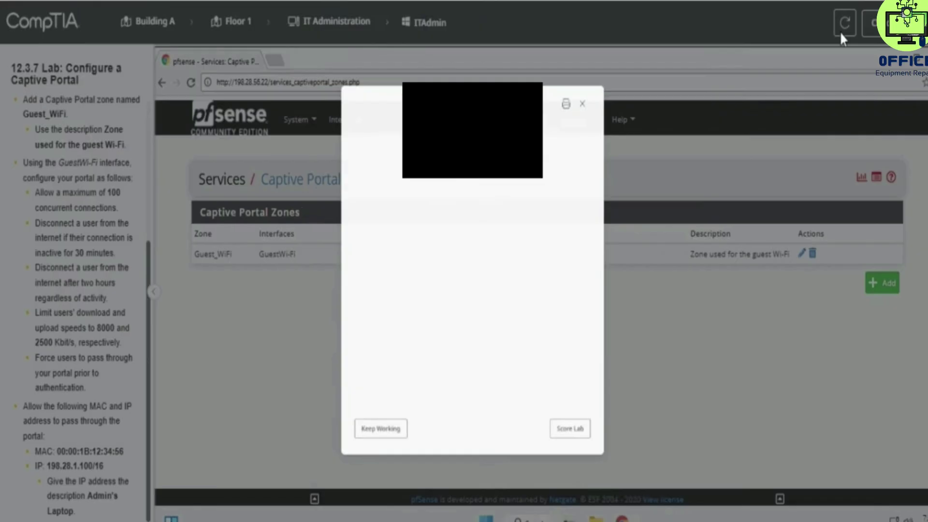